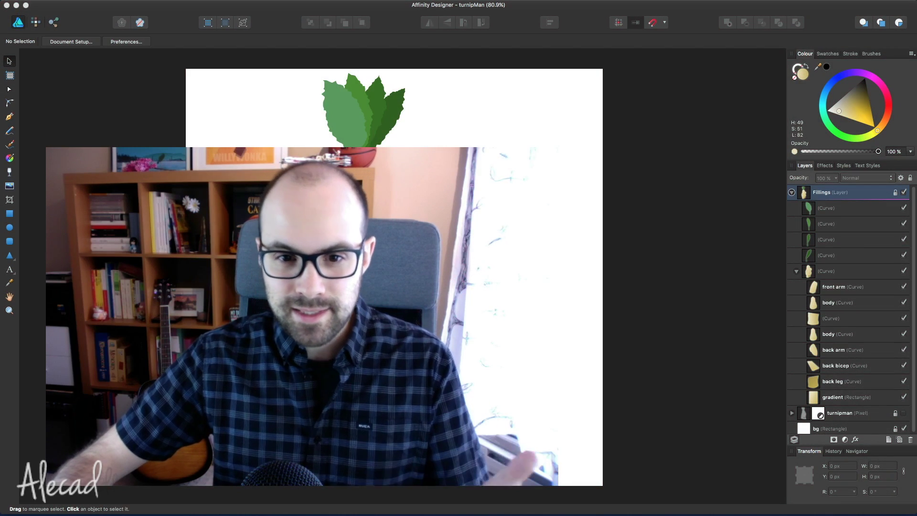
pyautogui.scroll(-2, 394, 277)
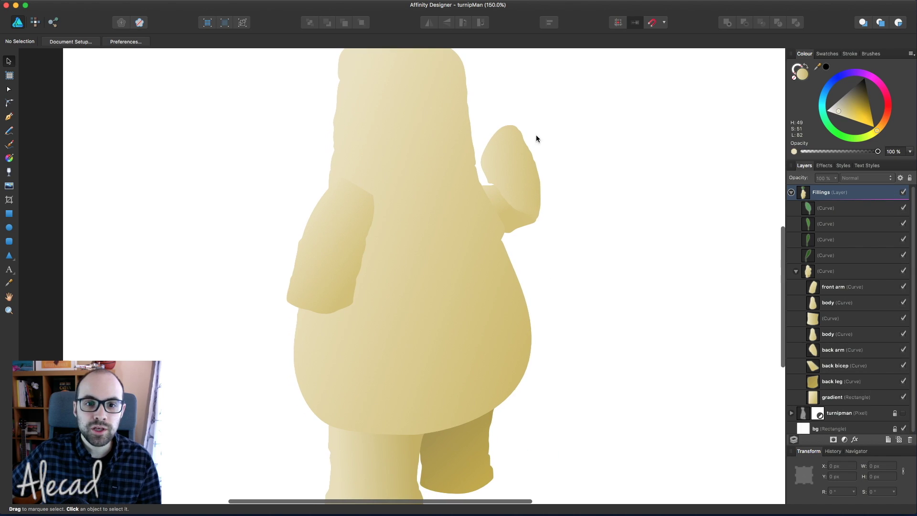
pyautogui.click(334, 223)
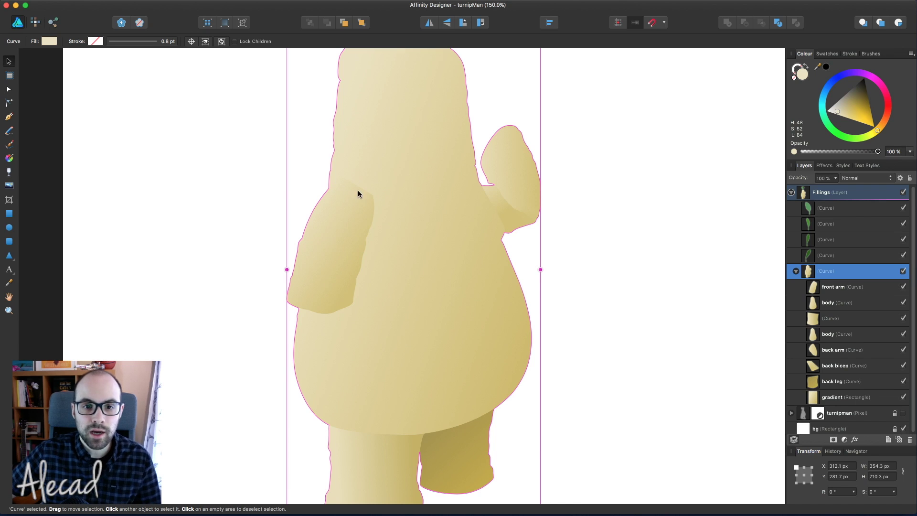
pyautogui.click(231, 174)
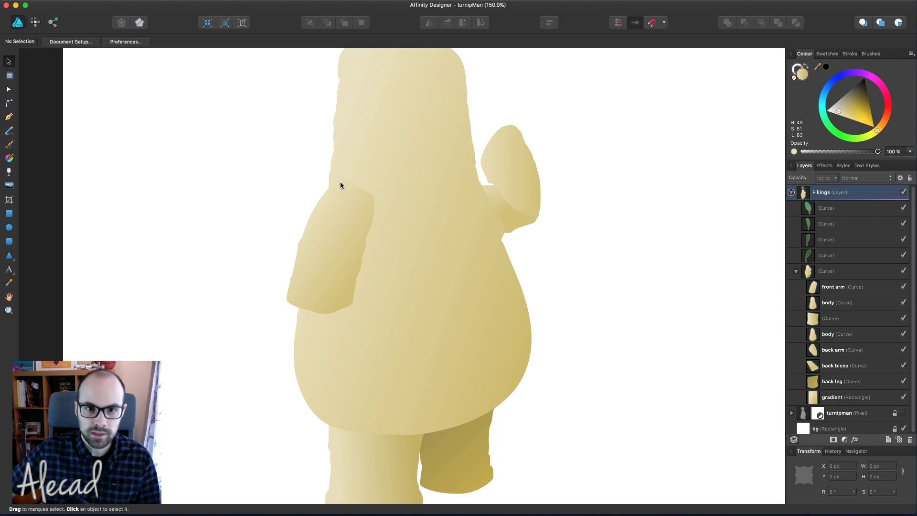
pyautogui.click(358, 202)
pyautogui.click(656, 196)
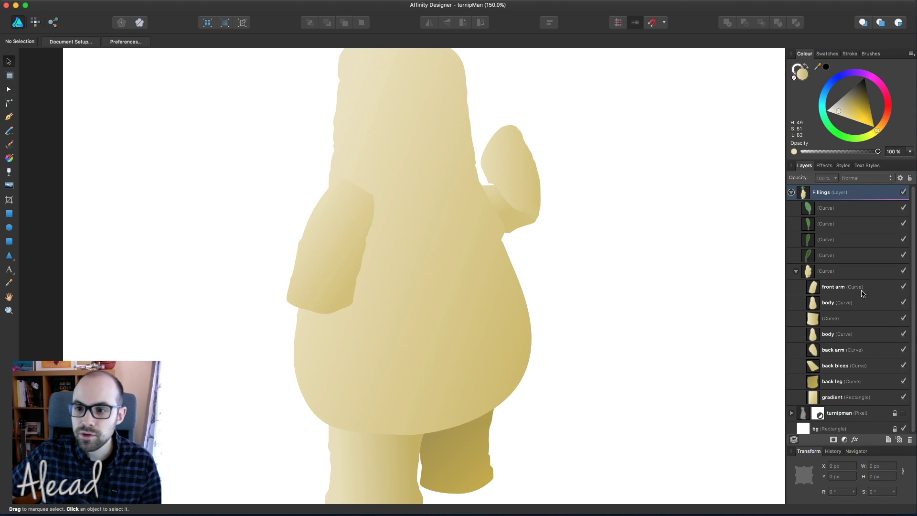
# Add a mask layer to the front arm curve and collapse it beside the arm's thumbnail
pyautogui.click(831, 288)
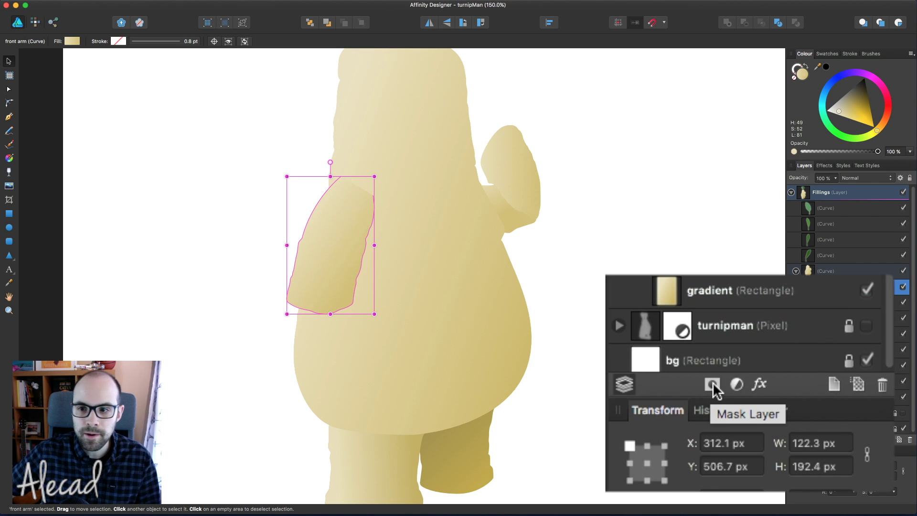
pyautogui.click(833, 439)
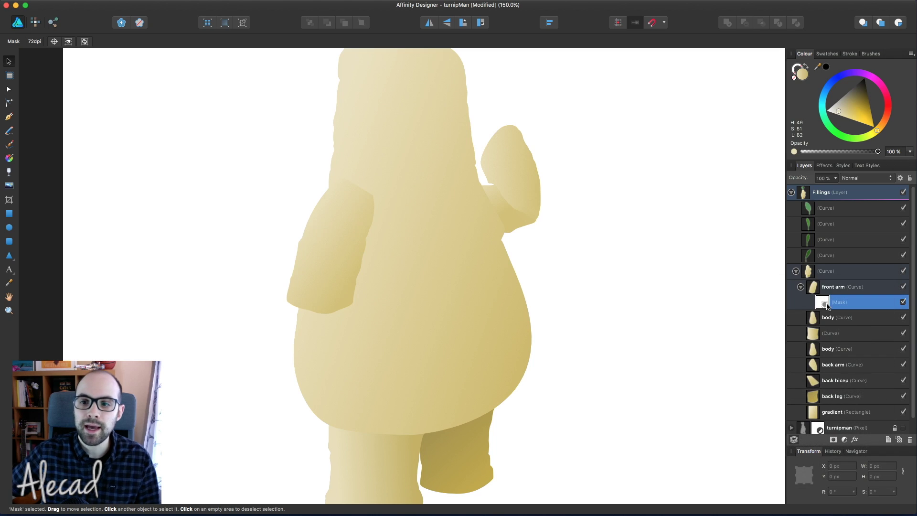
pyautogui.click(807, 288)
pyautogui.click(800, 287)
pyautogui.click(843, 303)
pyautogui.click(828, 290)
pyautogui.click(818, 290)
pyautogui.click(831, 292)
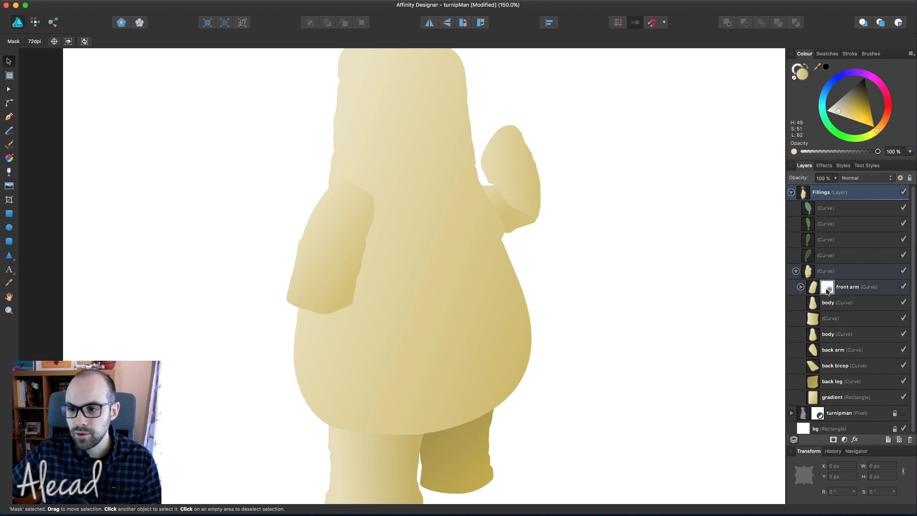
# Draw a linear gradient on the front arm's mask across the shoulder, white at the arm end and black at the upper end
pyautogui.click(810, 292)
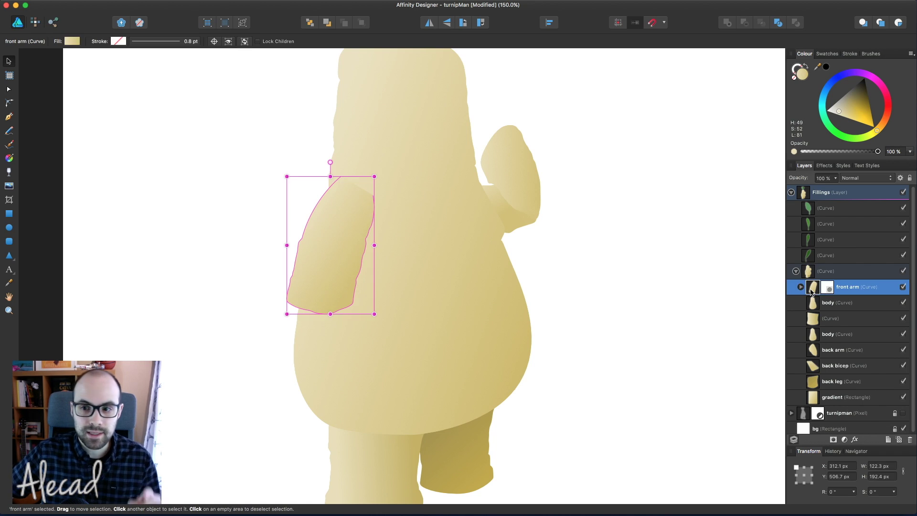
pyautogui.click(828, 289)
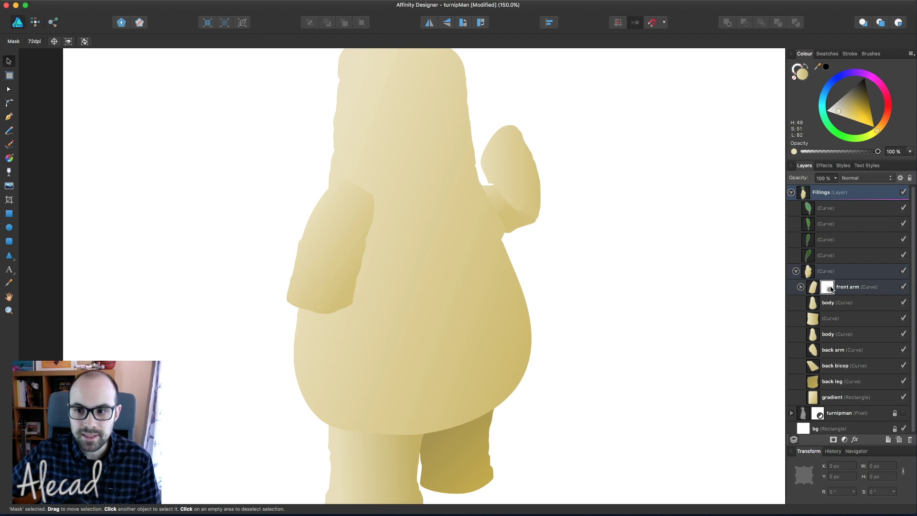
pyautogui.click(9, 159)
pyautogui.moveTo(369, 169); pyautogui.dragTo(344, 211)
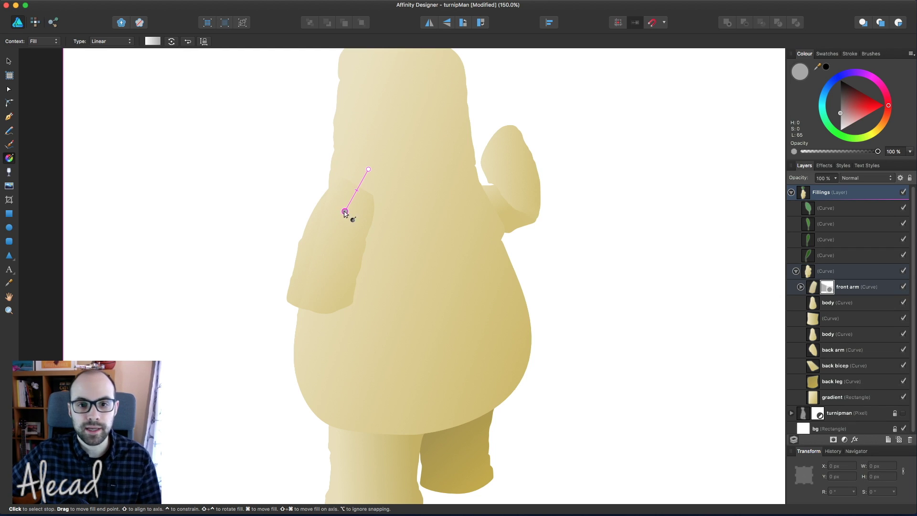
pyautogui.moveTo(841, 113); pyautogui.dragTo(833, 140)
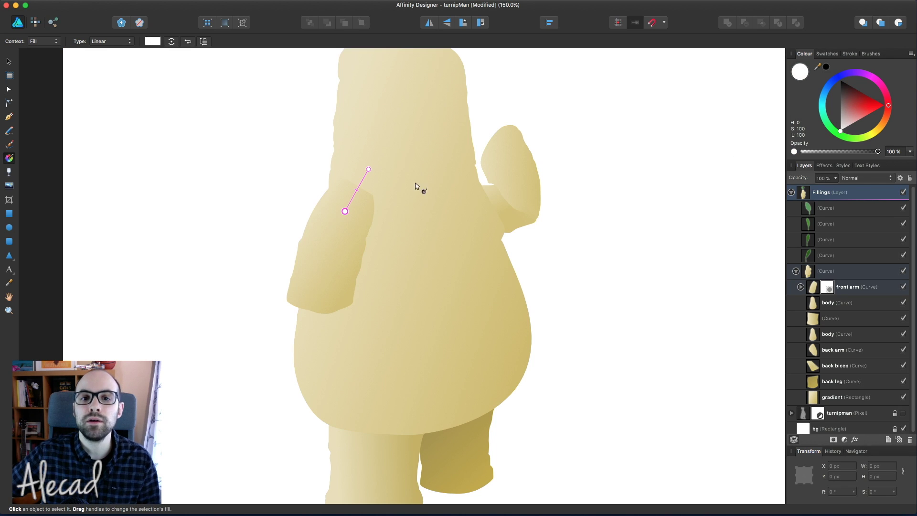
pyautogui.click(368, 170)
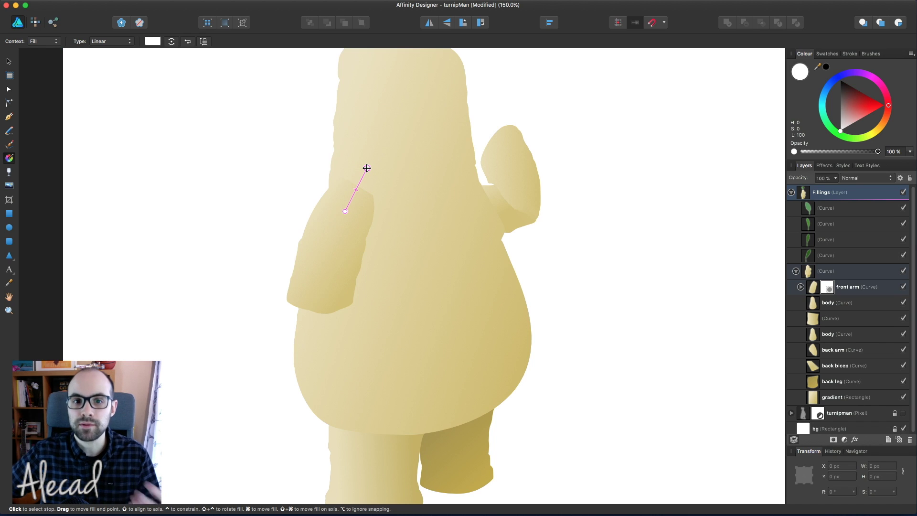
pyautogui.moveTo(852, 103); pyautogui.dragTo(836, 73)
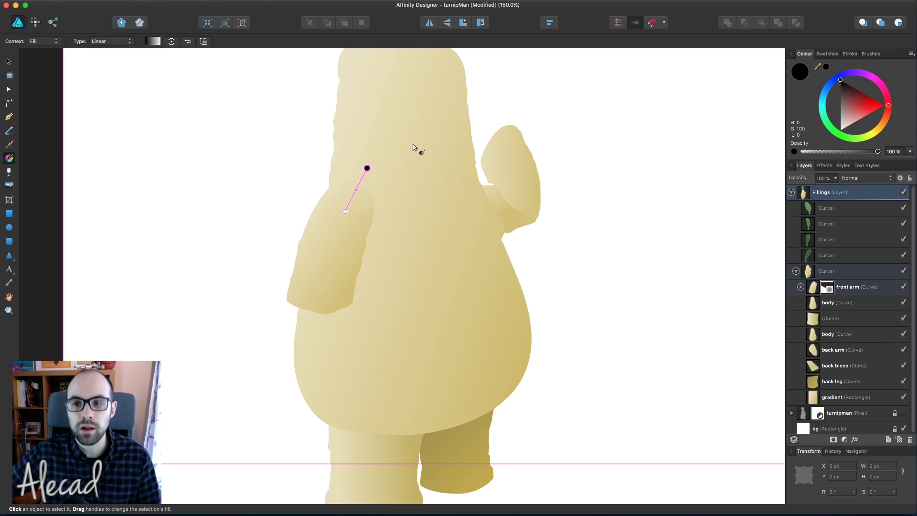
# Fine-tune both ends of the mask gradient so the shoulder blends into the body, and save the document
pyautogui.moveTo(367, 168); pyautogui.dragTo(338, 217)
pyautogui.moveTo(365, 184)
pyautogui.mouseDown()
pyautogui.moveTo(367, 164)
pyautogui.moveTo(358, 190)
pyautogui.moveTo(363, 178)
pyautogui.mouseUp()
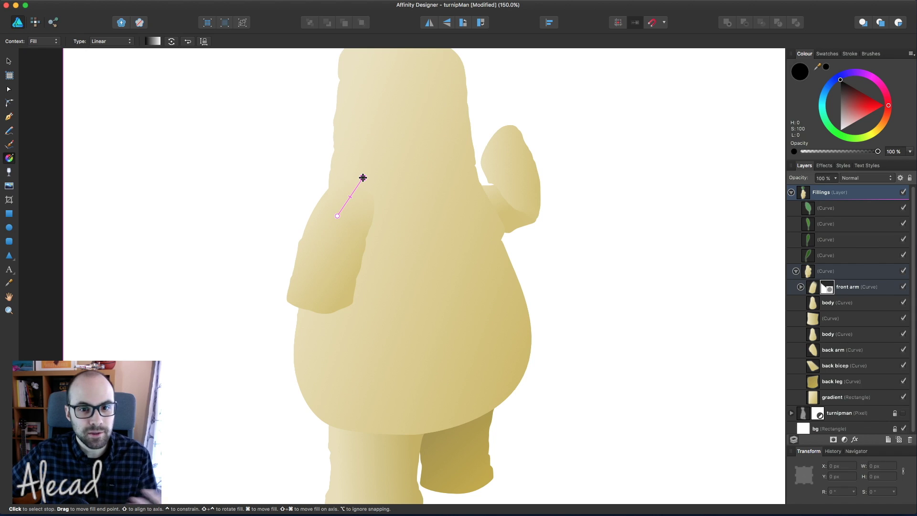
pyautogui.moveTo(363, 178); pyautogui.dragTo(361, 183)
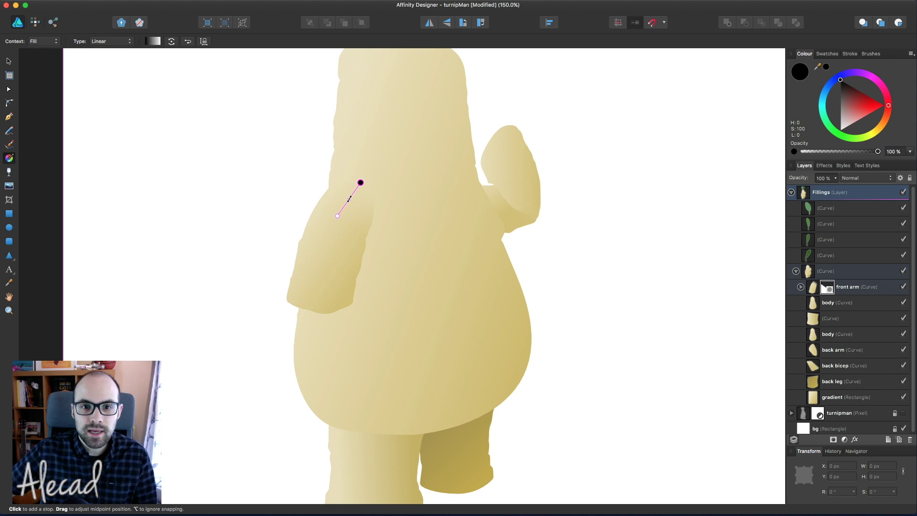
pyautogui.moveTo(338, 216); pyautogui.dragTo(333, 218)
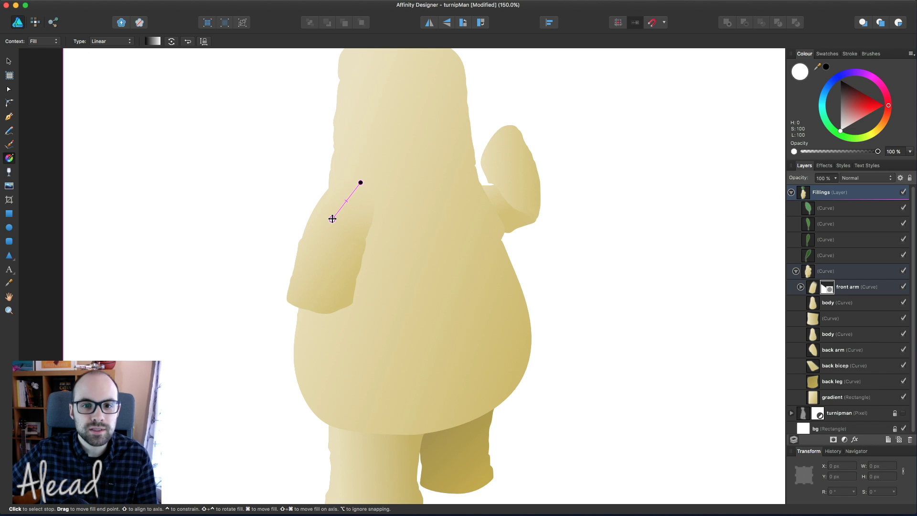
pyautogui.click(360, 182)
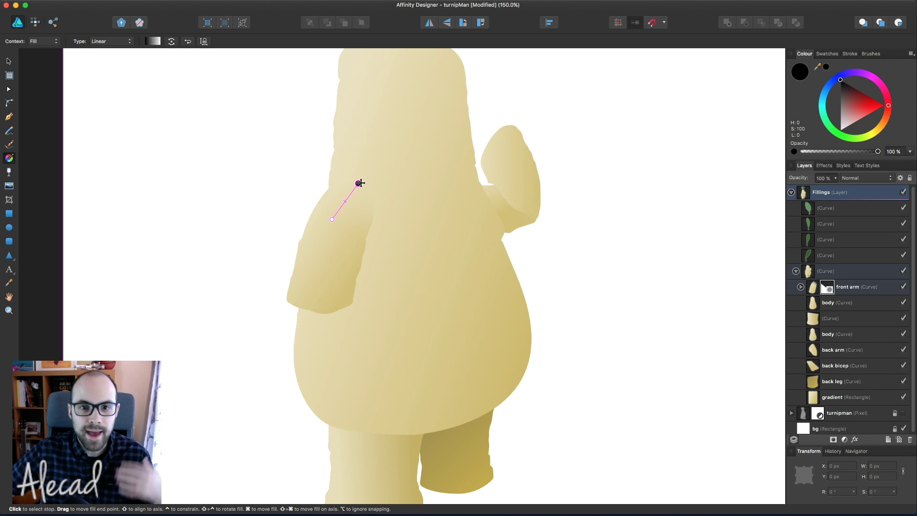
pyautogui.moveTo(332, 219); pyautogui.dragTo(337, 217)
pyautogui.click(359, 184)
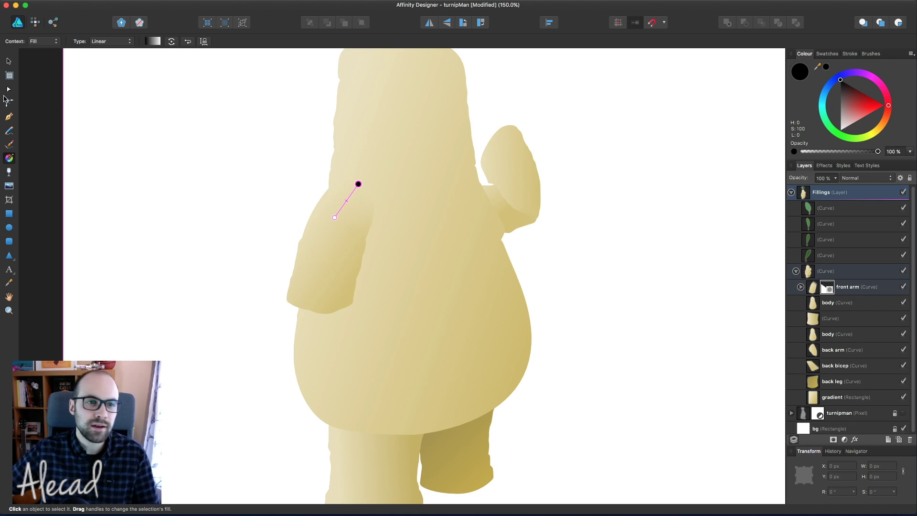
pyautogui.click(9, 62)
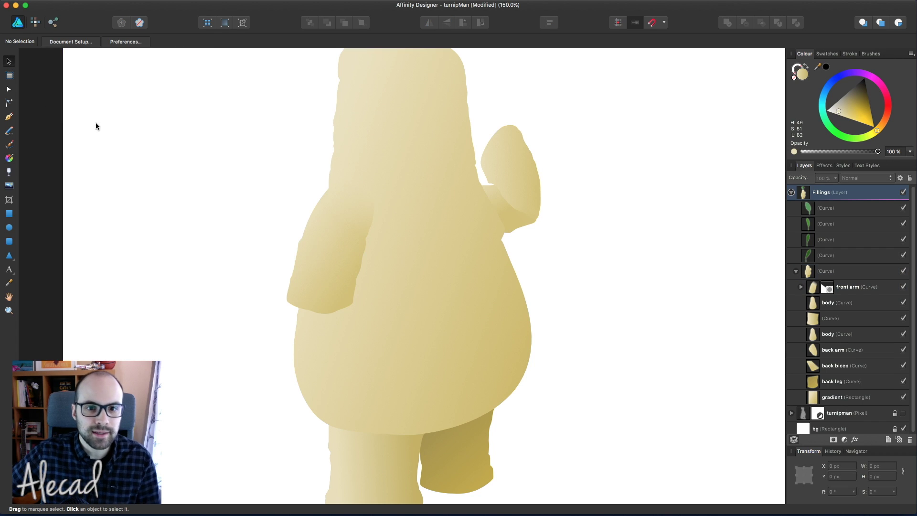
pyautogui.press('super+s')
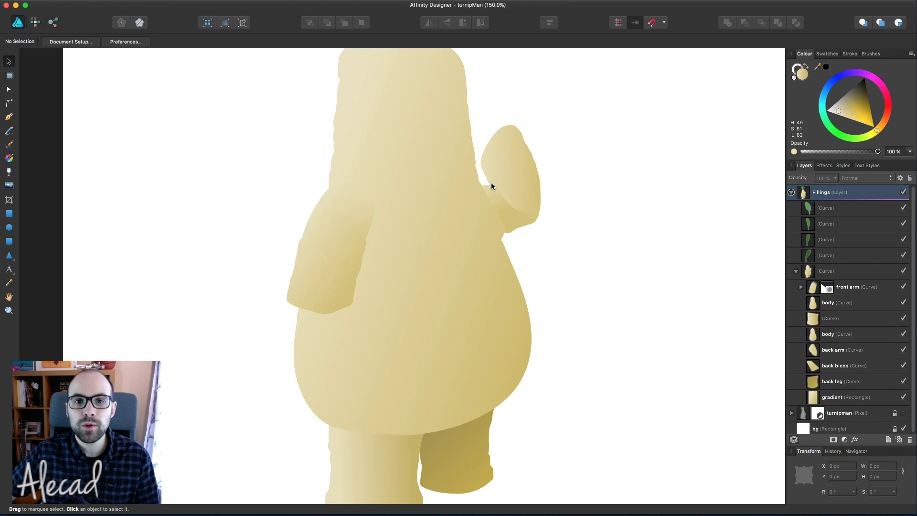
# Try to edit the existing gradient on the front arm's mask after reselecting it
pyautogui.click(826, 288)
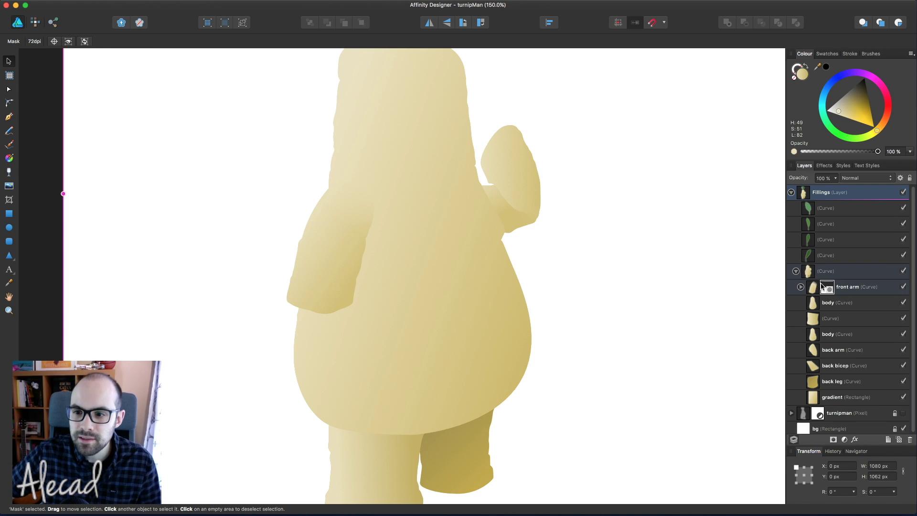
pyautogui.click(800, 286)
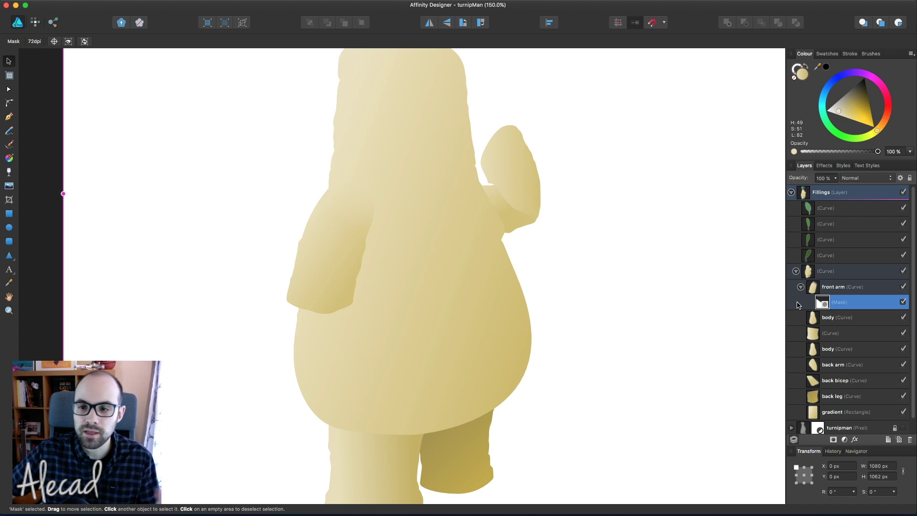
pyautogui.click(9, 158)
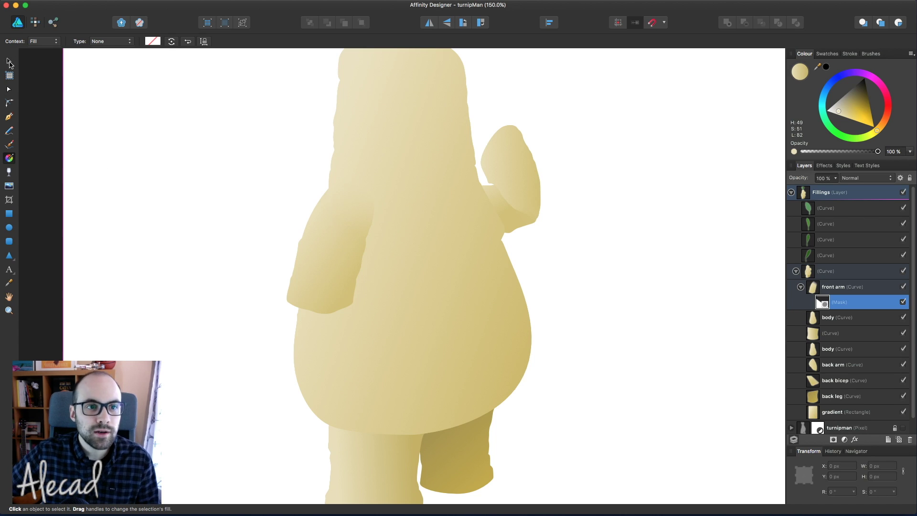
pyautogui.click(8, 61)
pyautogui.click(347, 220)
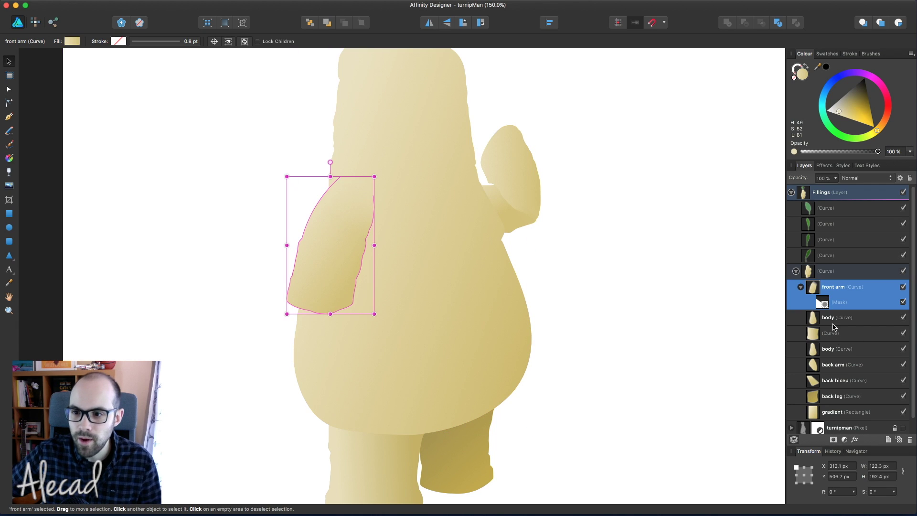
pyautogui.press('super+z')
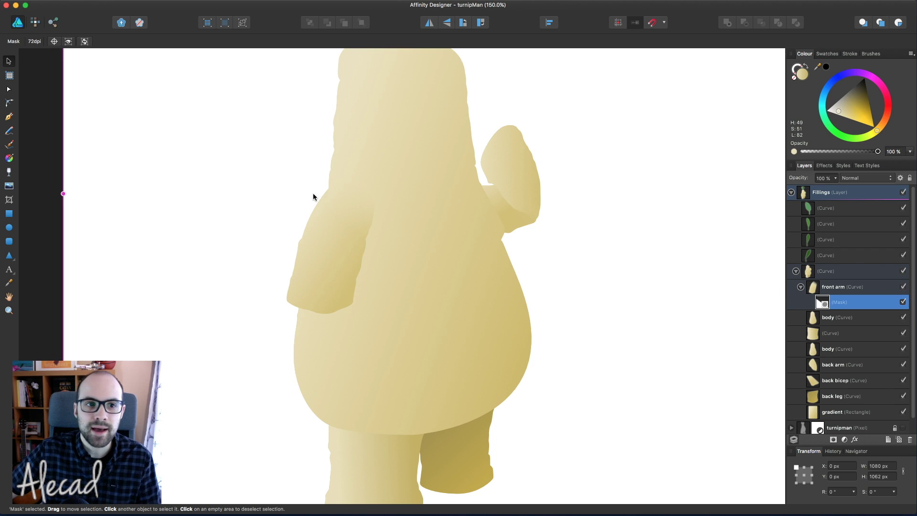
# Redraw the front arm's mask gradient from black at the shoulder to white on the arm and adjust both ends
pyautogui.click(9, 158)
pyautogui.moveTo(363, 181); pyautogui.dragTo(335, 227)
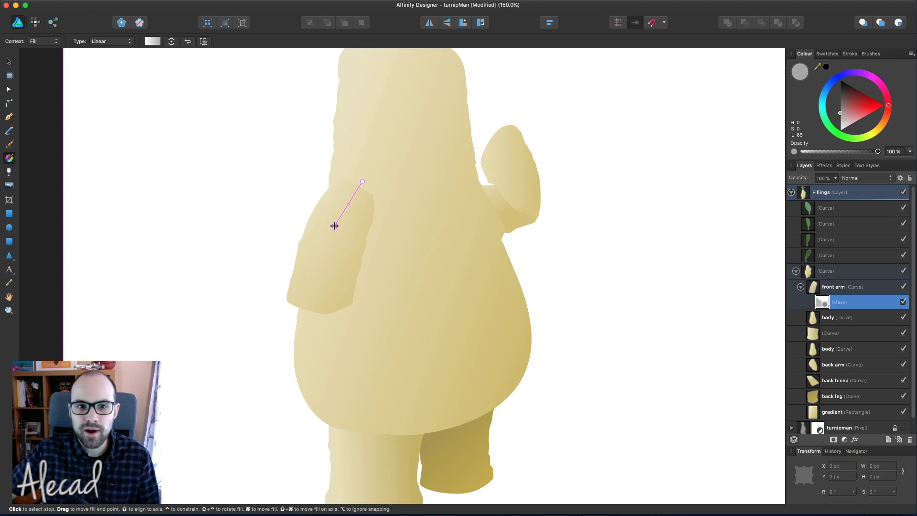
pyautogui.click(840, 131)
pyautogui.moveTo(364, 179); pyautogui.dragTo(367, 171)
pyautogui.click(840, 79)
pyautogui.moveTo(367, 170); pyautogui.dragTo(362, 195)
pyautogui.moveTo(334, 225); pyautogui.dragTo(332, 219)
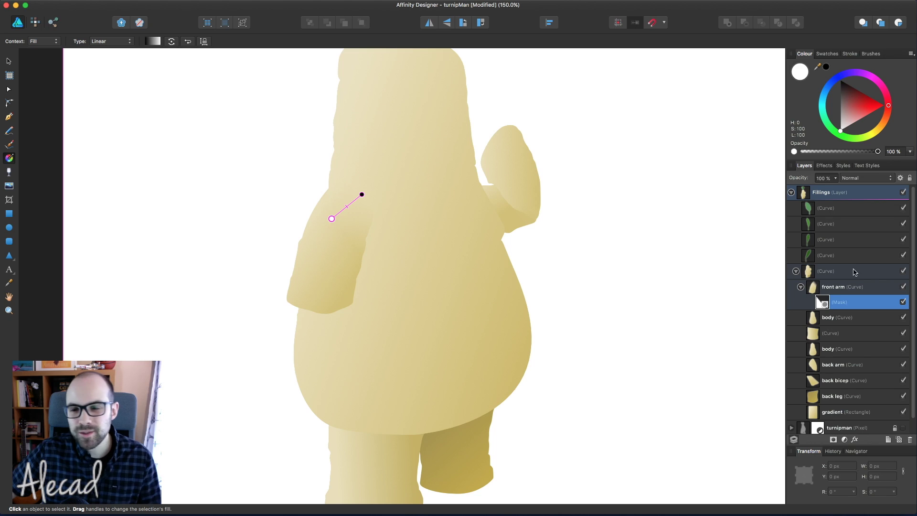
# Delete the mask from the front arm curve and save the document
pyautogui.click(824, 305)
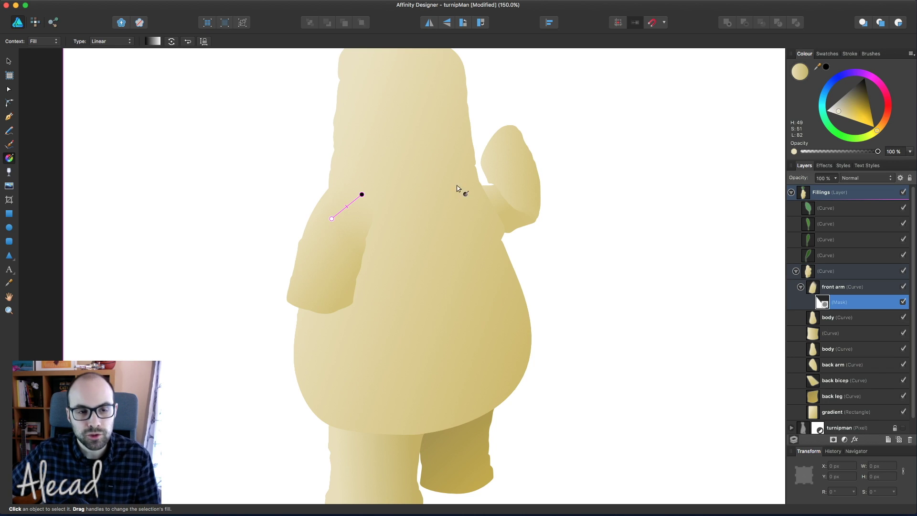
pyautogui.click(9, 61)
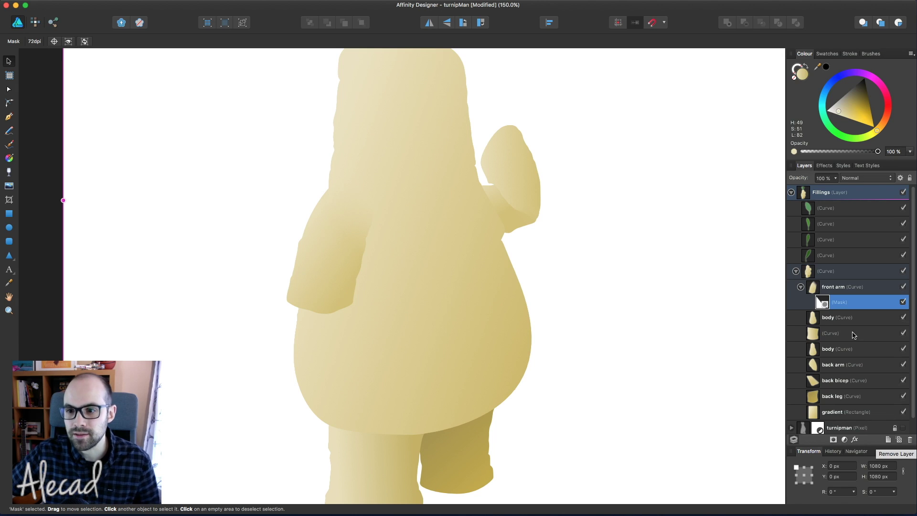
pyautogui.click(911, 440)
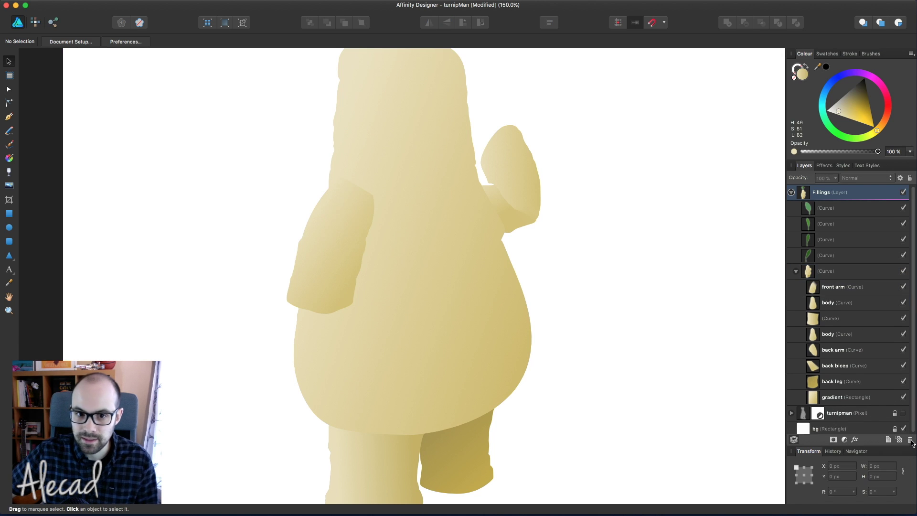
pyautogui.press('super+s')
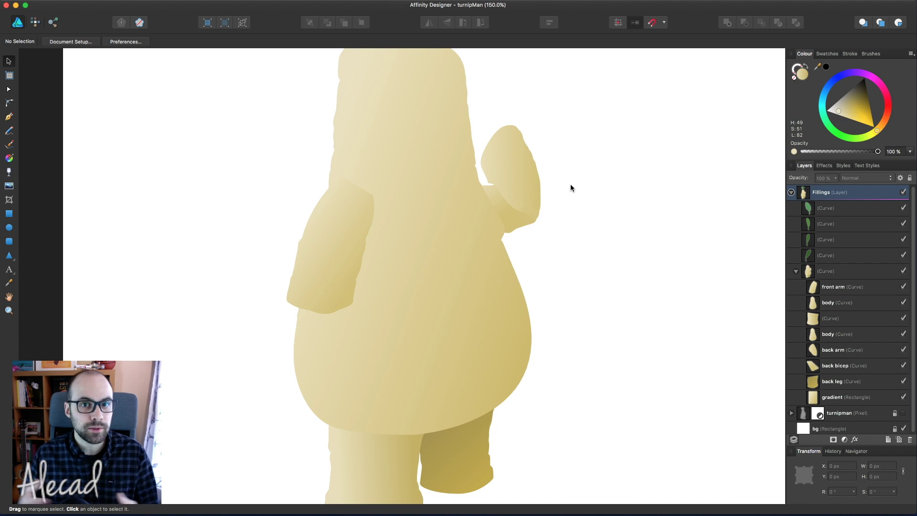
# Draw an ellipse about 180 × 252 px covering the front arm and fill it with white
pyautogui.click(9, 227)
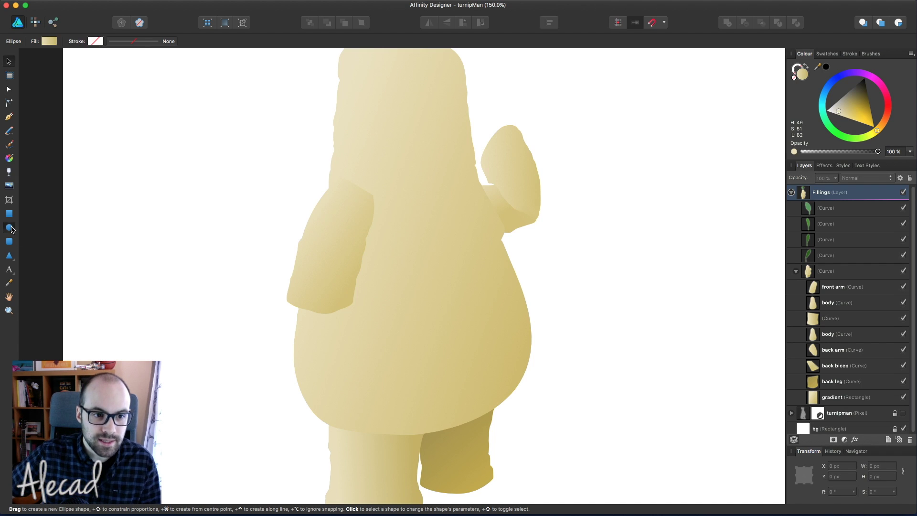
pyautogui.moveTo(266, 157); pyautogui.dragTo(396, 338)
pyautogui.moveTo(843, 97); pyautogui.dragTo(826, 111)
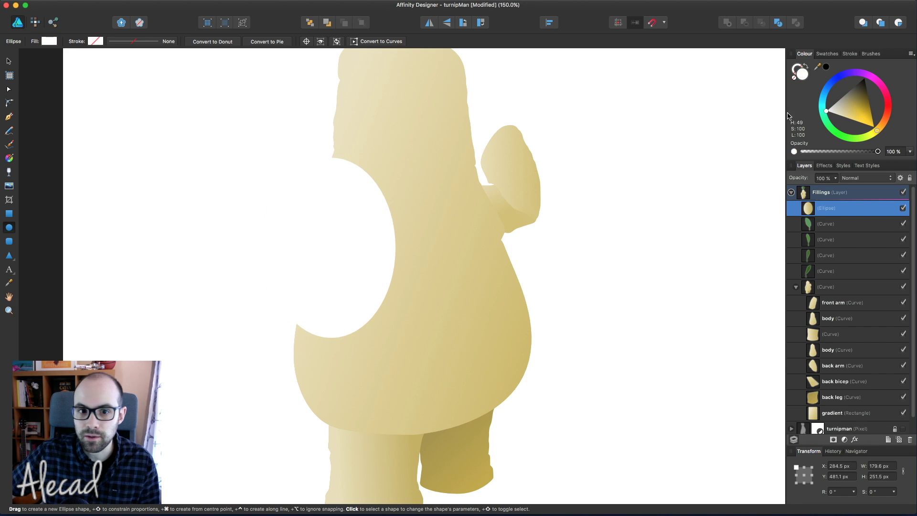
# Rotate the white ellipse to about -18.4° to follow the front arm and position it over the arm
pyautogui.click(9, 61)
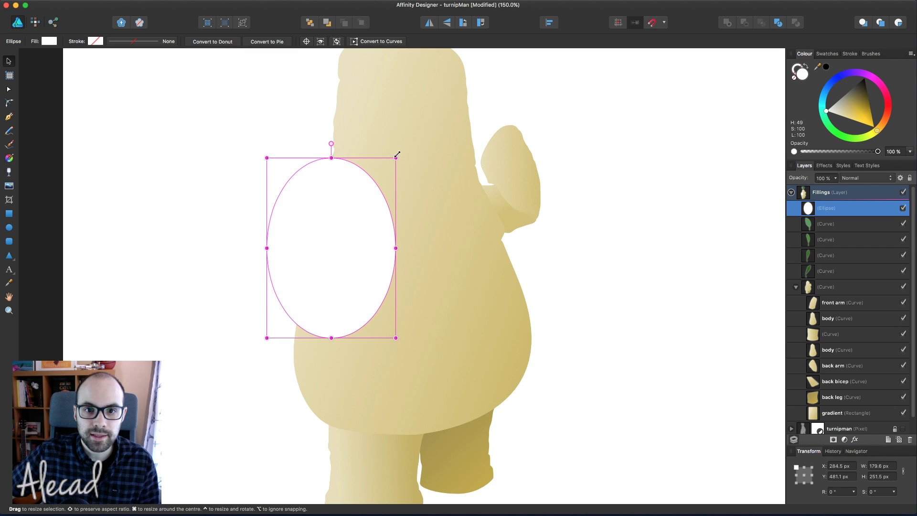
pyautogui.moveTo(397, 153); pyautogui.dragTo(422, 179)
pyautogui.moveTo(352, 243)
pyautogui.mouseDown()
pyautogui.moveTo(210, 215)
pyautogui.moveTo(348, 217)
pyautogui.moveTo(359, 235)
pyautogui.mouseUp()
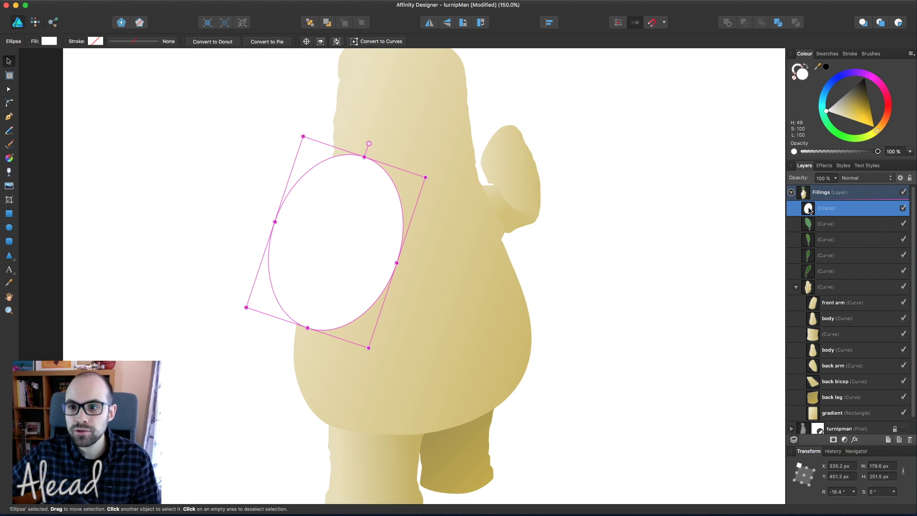
# Move the white ellipse onto the front arm curve as a mask on that curve, then expand the curve to show it
pyautogui.moveTo(810, 211); pyautogui.dragTo(810, 309)
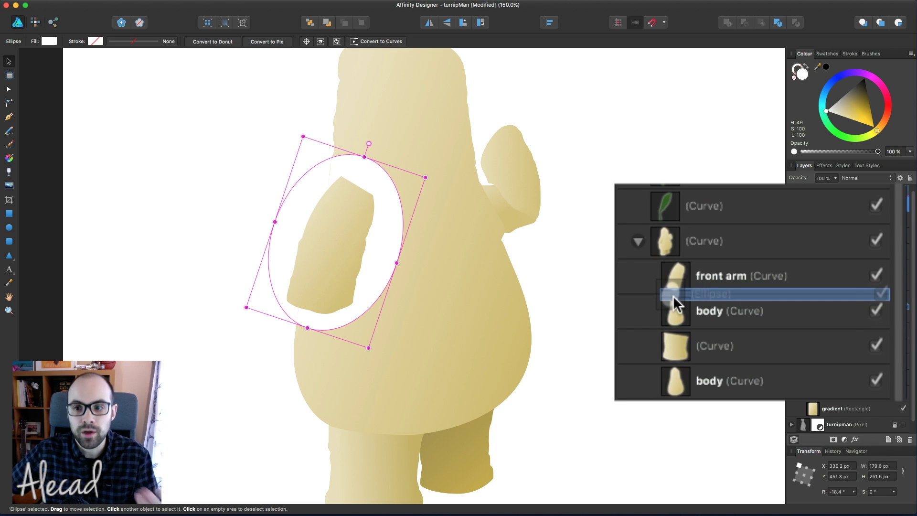
pyautogui.moveTo(673, 296); pyautogui.dragTo(716, 294)
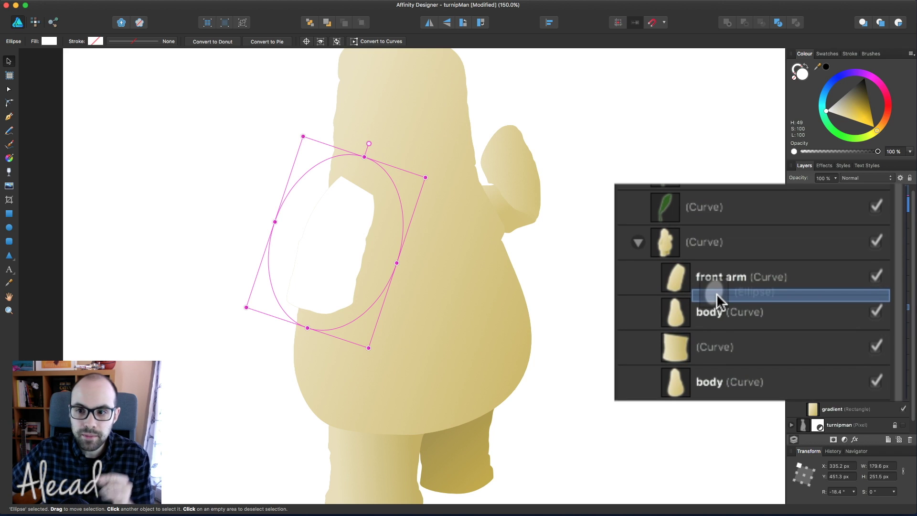
pyautogui.moveTo(716, 293); pyautogui.dragTo(717, 293)
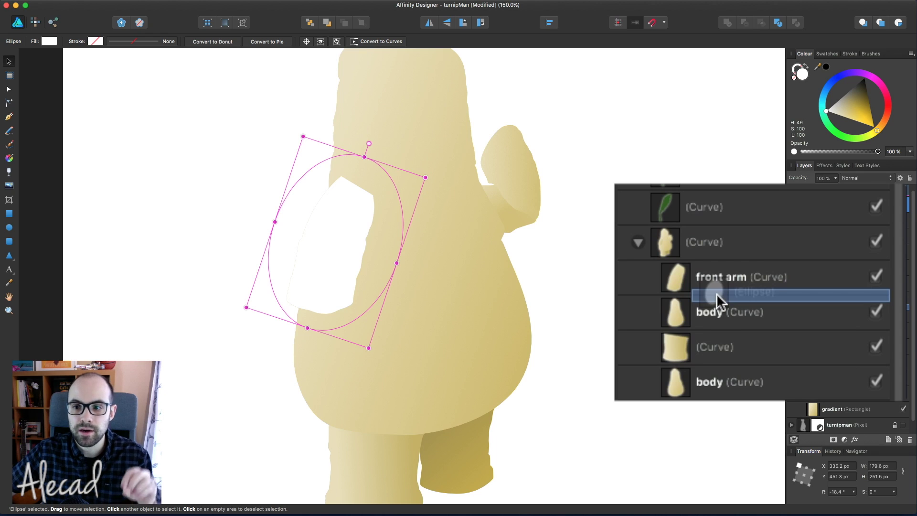
pyautogui.moveTo(716, 293); pyautogui.dragTo(690, 271)
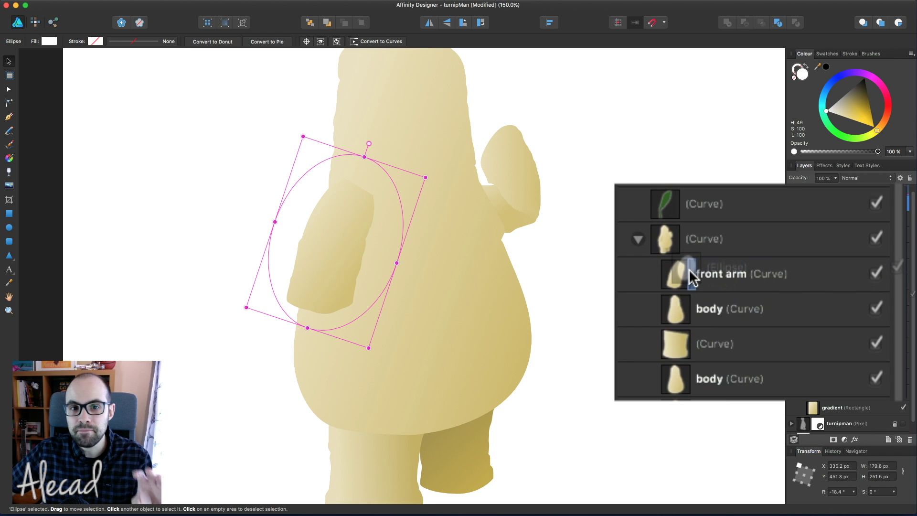
pyautogui.moveTo(690, 272); pyautogui.dragTo(690, 271)
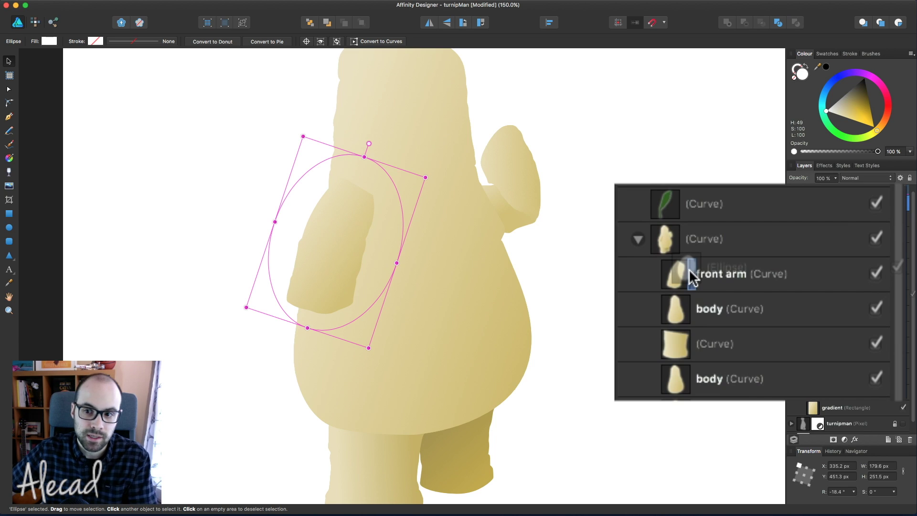
pyautogui.moveTo(691, 277); pyautogui.dragTo(695, 270)
pyautogui.click(649, 248)
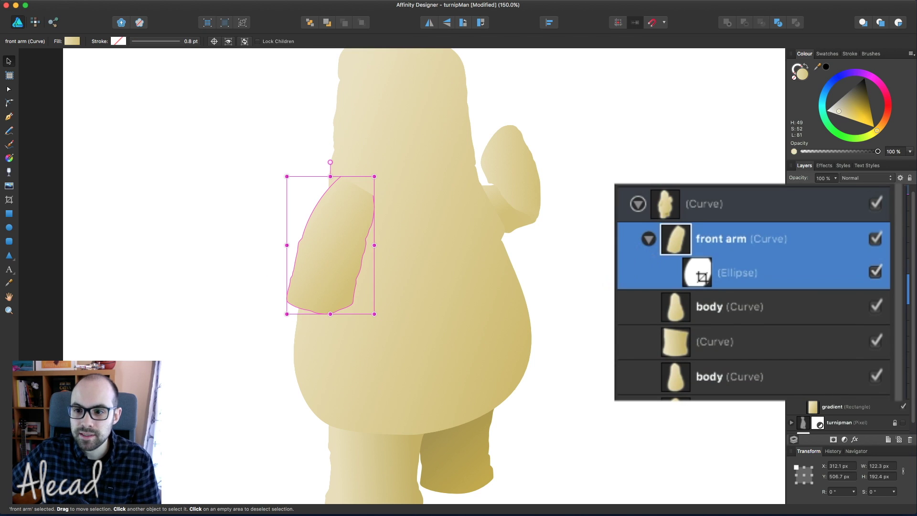
# Select the ellipse mask inside the front arm curve and shorten it from both ends to about 235 px high
pyautogui.click(648, 239)
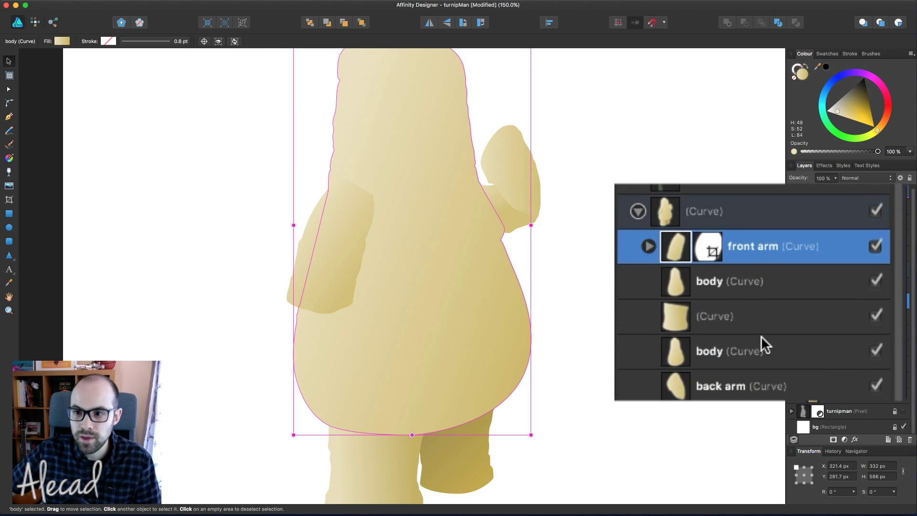
pyautogui.click(761, 338)
pyautogui.click(741, 283)
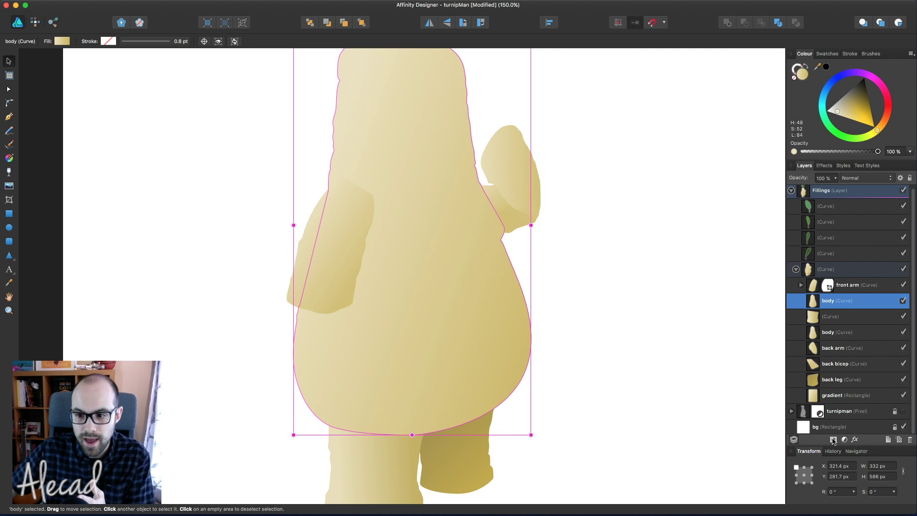
pyautogui.click(834, 288)
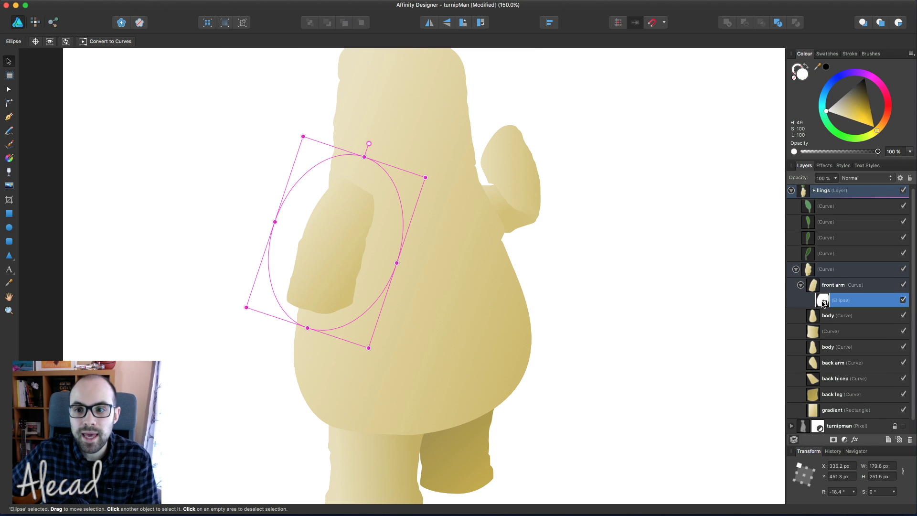
pyautogui.moveTo(364, 156)
pyautogui.mouseDown()
pyautogui.moveTo(352, 188)
pyautogui.moveTo(359, 158)
pyautogui.moveTo(356, 164)
pyautogui.mouseUp()
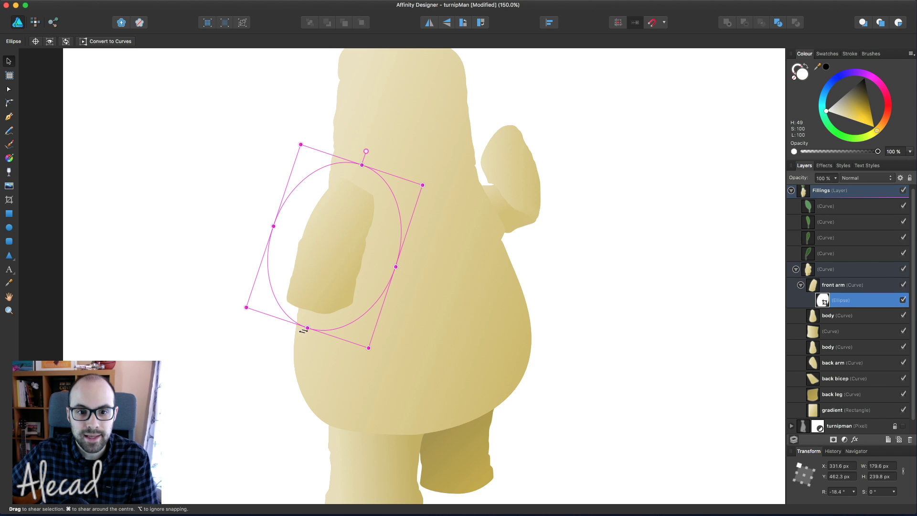
pyautogui.moveTo(307, 328)
pyautogui.mouseDown()
pyautogui.moveTo(330, 262)
pyautogui.moveTo(309, 324)
pyautogui.mouseUp()
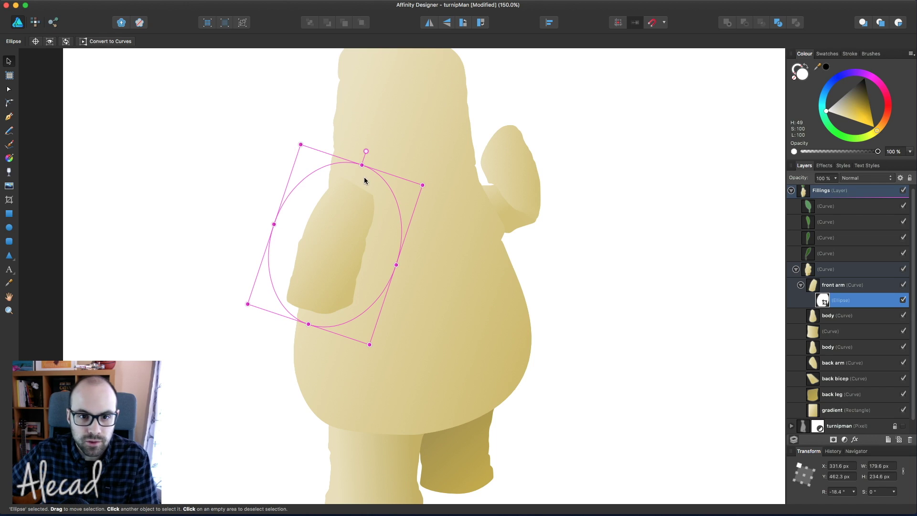
# Adjust the shoulder end of the front arm's ellipse mask so that the ellipse is about 210 px high
pyautogui.moveTo(362, 165); pyautogui.dragTo(355, 201)
pyautogui.click(185, 156)
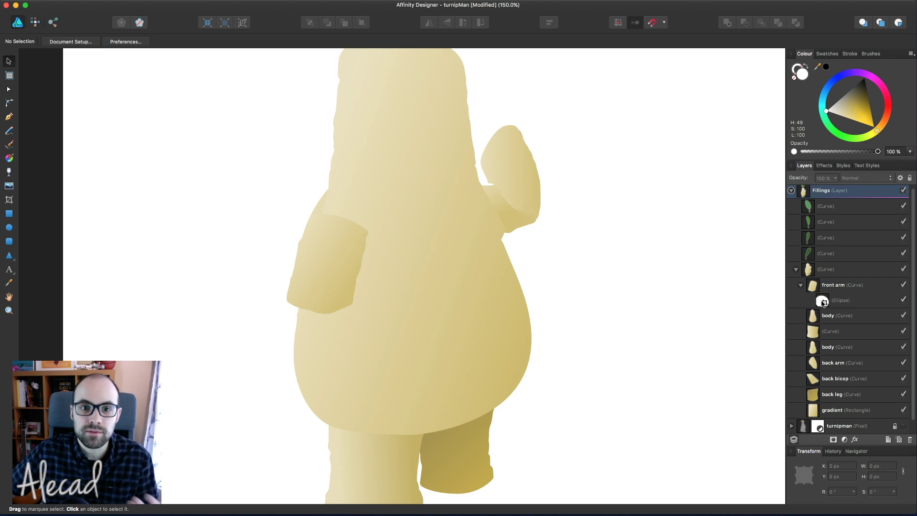
pyautogui.click(823, 302)
pyautogui.moveTo(344, 217); pyautogui.dragTo(358, 181)
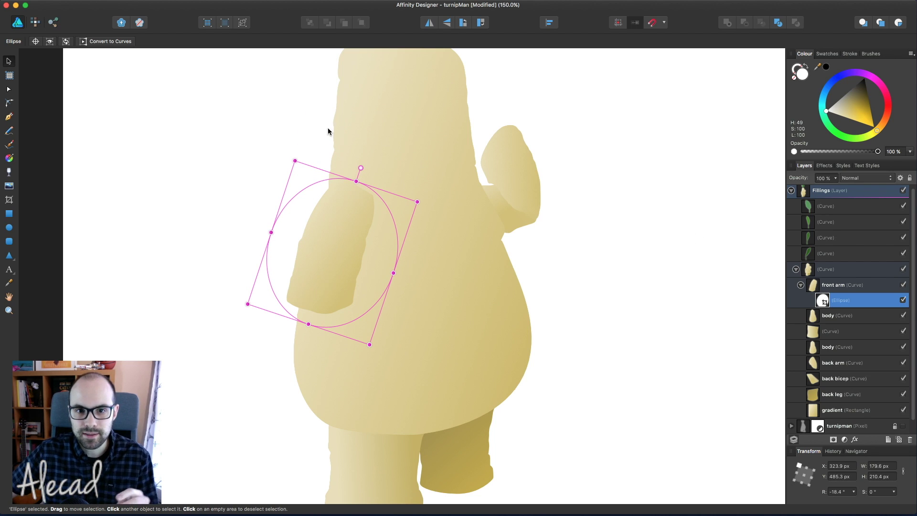
# Try to fade the ellipse mask with a linear gradient from black at the shoulder to white on the arm
pyautogui.click(9, 158)
pyautogui.moveTo(357, 183); pyautogui.dragTo(332, 237)
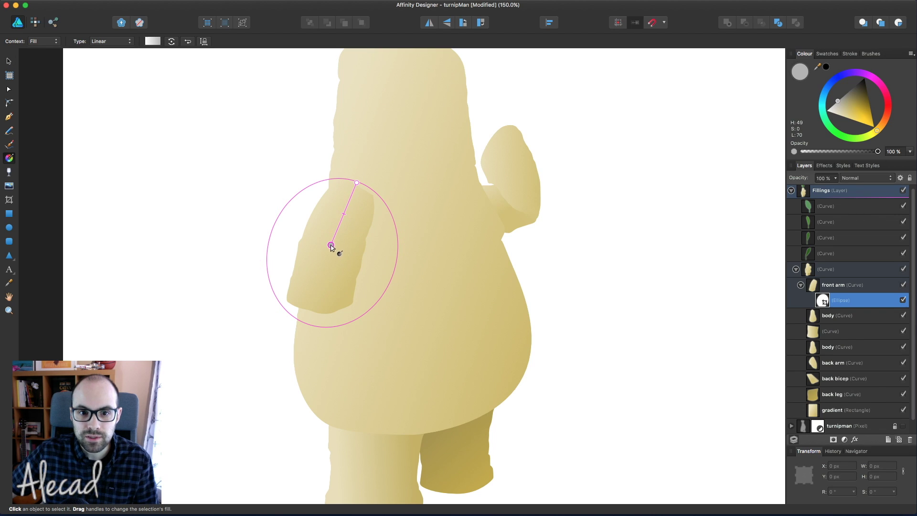
pyautogui.click(356, 183)
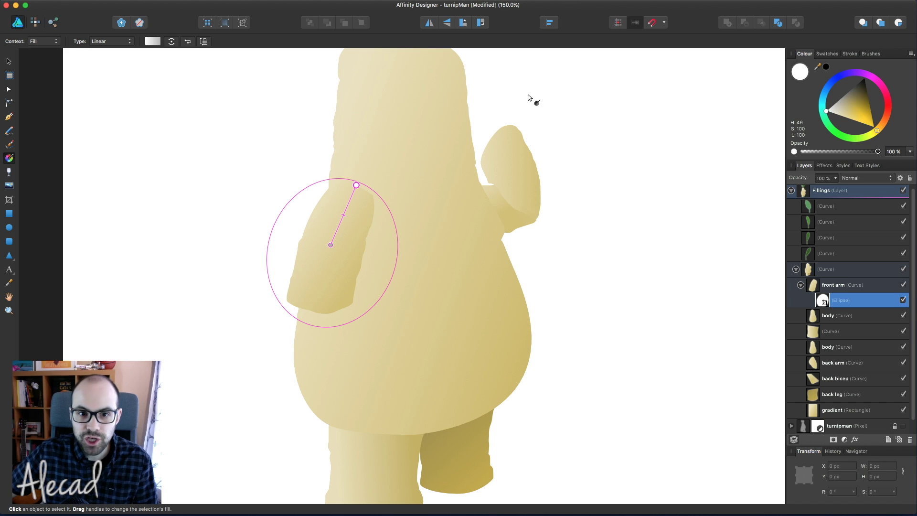
pyautogui.moveTo(861, 91); pyautogui.dragTo(874, 59)
pyautogui.click(330, 245)
pyautogui.moveTo(356, 185); pyautogui.dragTo(348, 211)
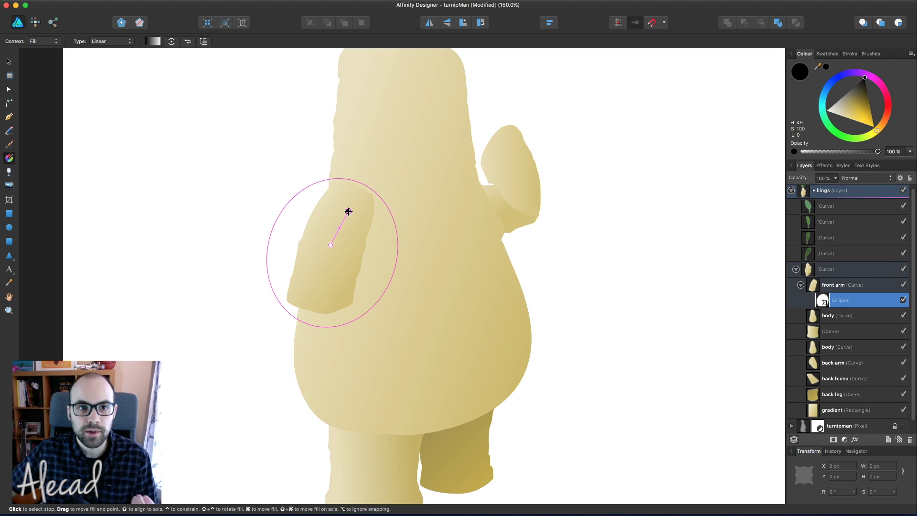
pyautogui.click(819, 305)
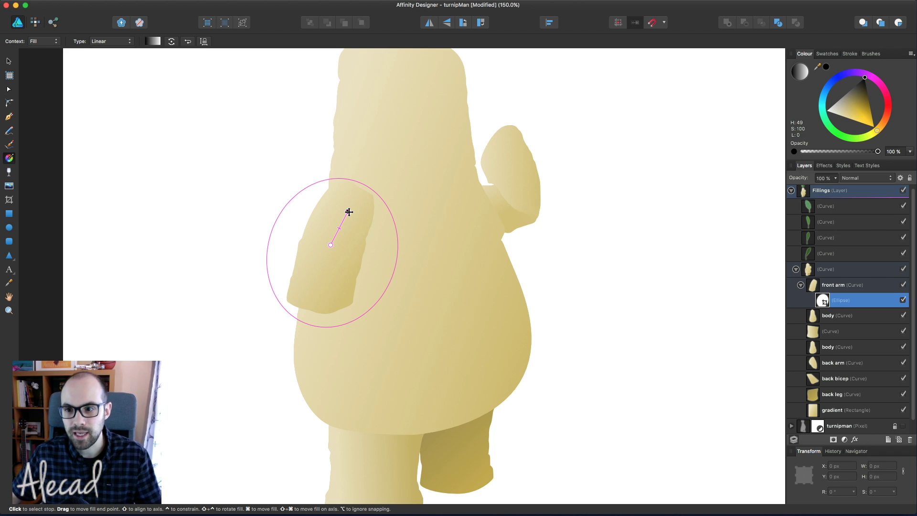
pyautogui.moveTo(350, 209); pyautogui.dragTo(359, 187)
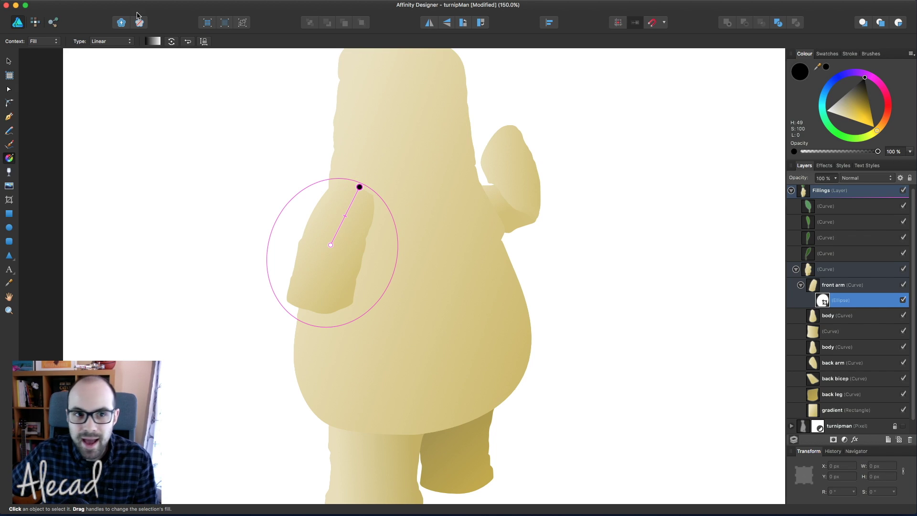
# Undo the gradient fill on the front arm's ellipse mask
pyautogui.click(9, 62)
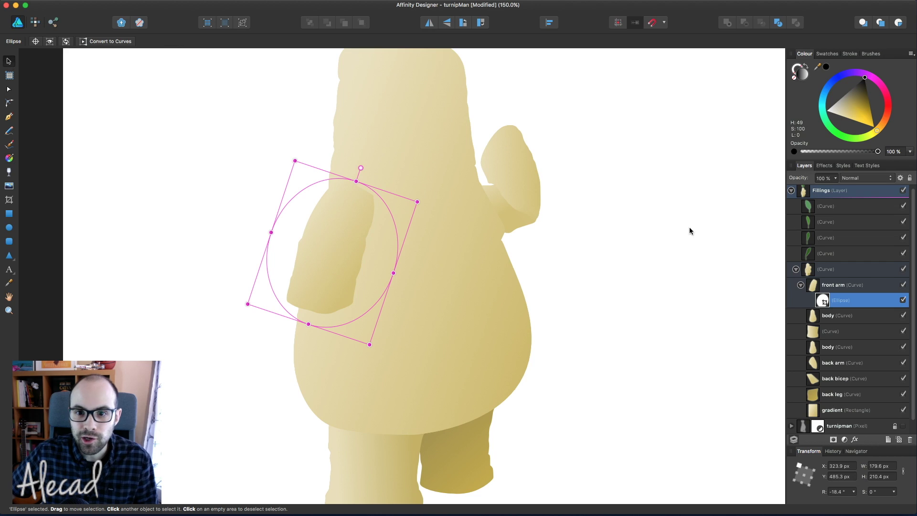
pyautogui.click(710, 164)
pyautogui.press('super+z')
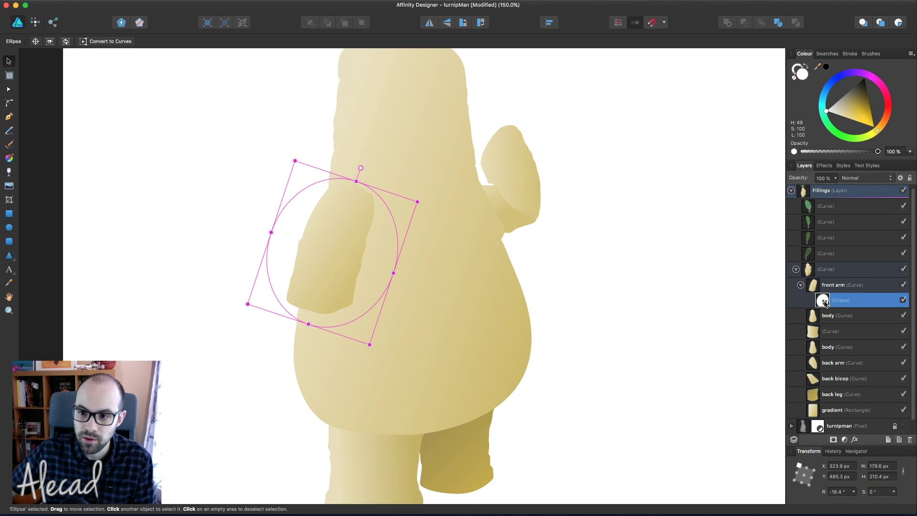
# Apply a Gaussian Blur effect to the front arm's ellipse mask and increase its radius to soften the edge
pyautogui.click(823, 166)
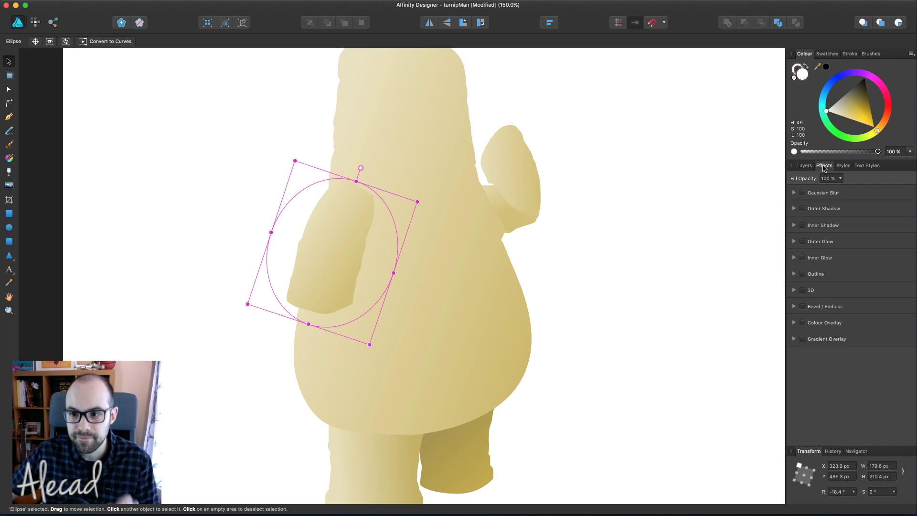
pyautogui.click(802, 193)
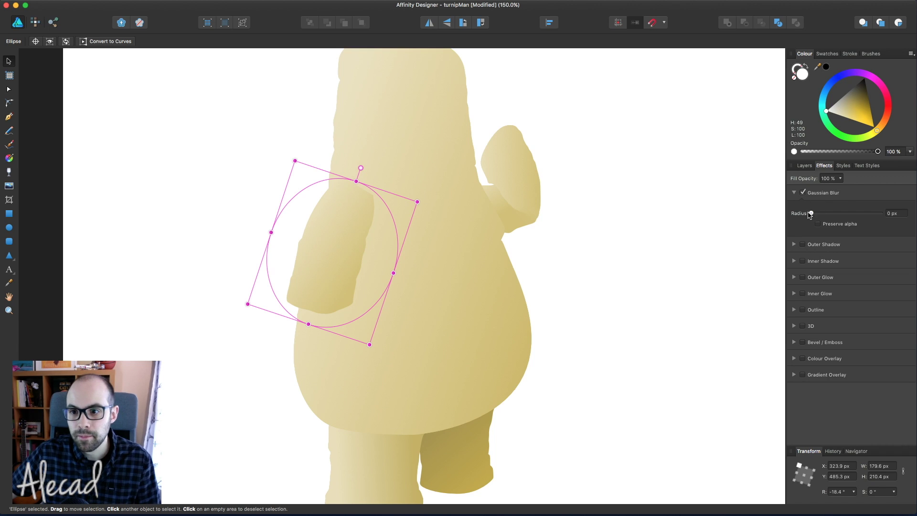
pyautogui.moveTo(812, 213); pyautogui.dragTo(838, 213)
pyautogui.click(804, 165)
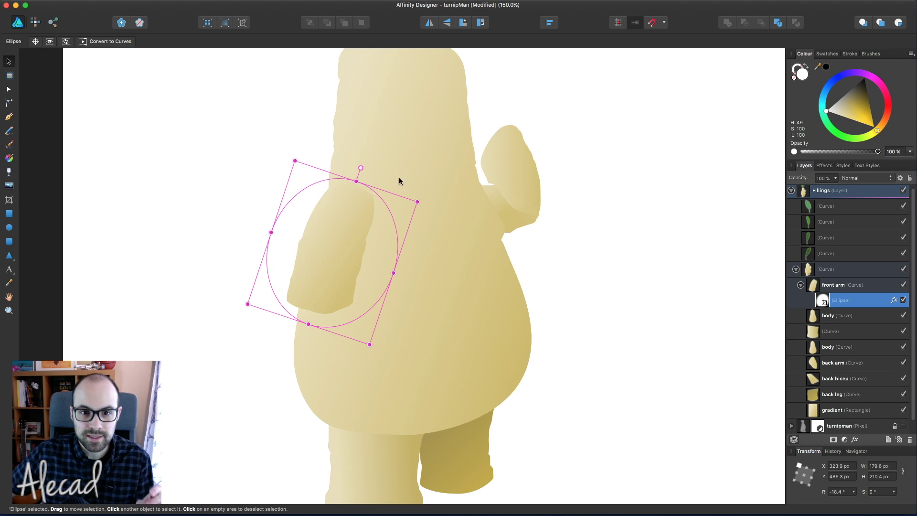
# Enlarge the blurred ellipse mask to about 222 × 237 px and rotate it to about -22.5° around the front arm
pyautogui.moveTo(309, 324); pyautogui.dragTo(293, 351)
pyautogui.moveTo(267, 246); pyautogui.dragTo(250, 241)
pyautogui.moveTo(387, 287)
pyautogui.mouseDown()
pyautogui.moveTo(408, 287)
pyautogui.moveTo(384, 286)
pyautogui.moveTo(402, 291)
pyautogui.mouseUp()
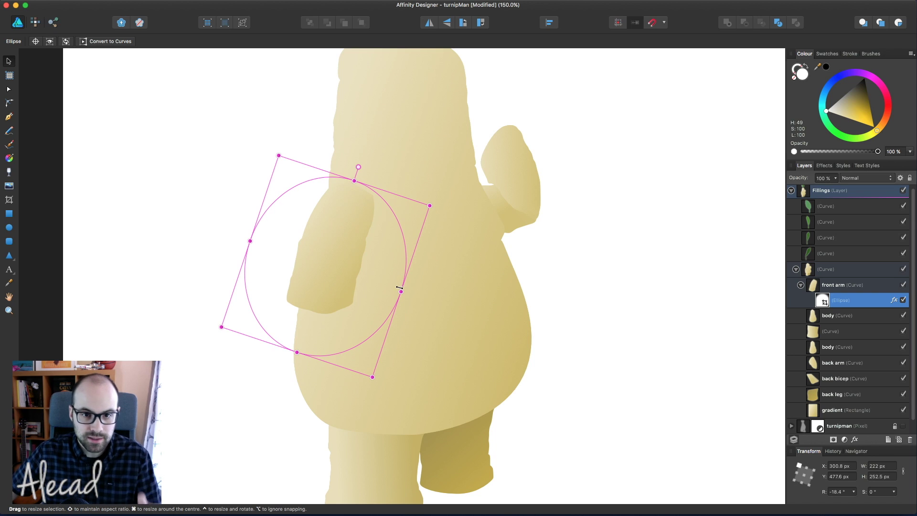
pyautogui.moveTo(438, 205); pyautogui.dragTo(442, 213)
pyautogui.moveTo(359, 180); pyautogui.dragTo(356, 194)
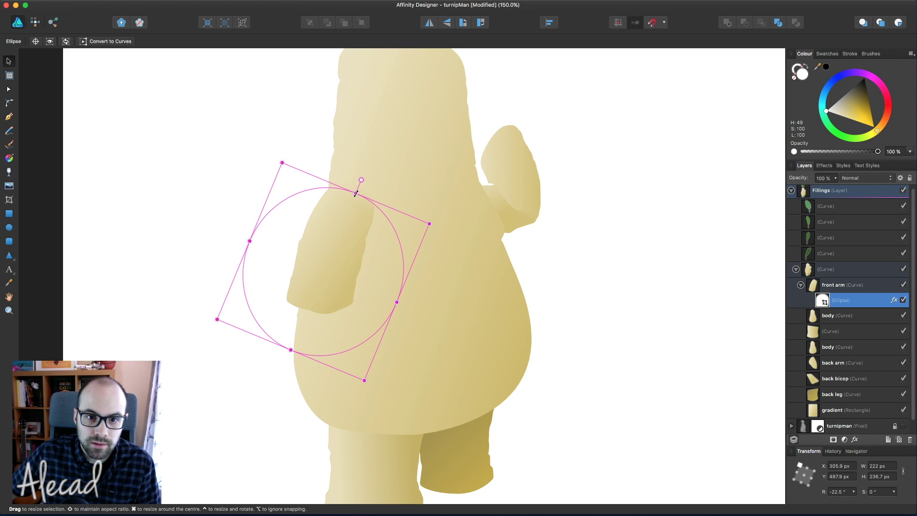
# Raise the ellipse mask's Gaussian Blur radius to 14.7 px and shorten the mask at the shoulder to about 233 px high
pyautogui.click(830, 167)
pyautogui.moveTo(838, 213); pyautogui.dragTo(844, 214)
pyautogui.moveTo(355, 193); pyautogui.dragTo(354, 195)
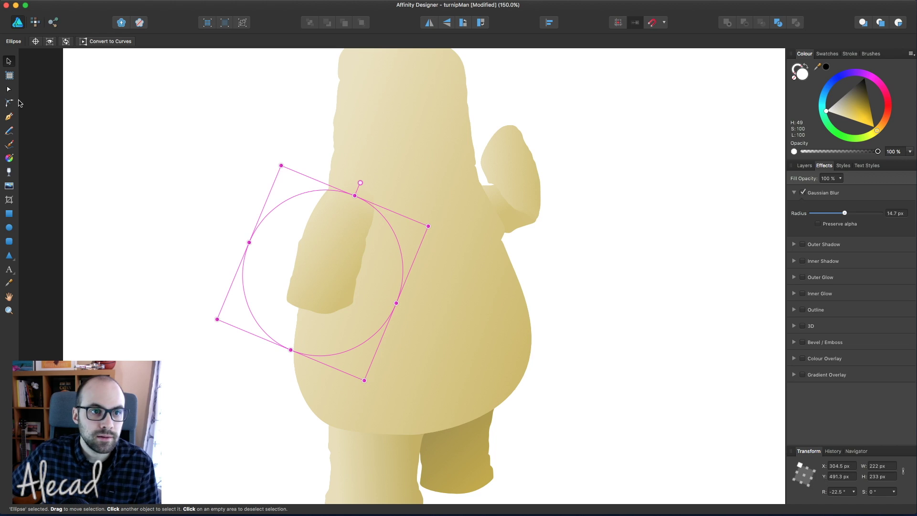
pyautogui.click(121, 107)
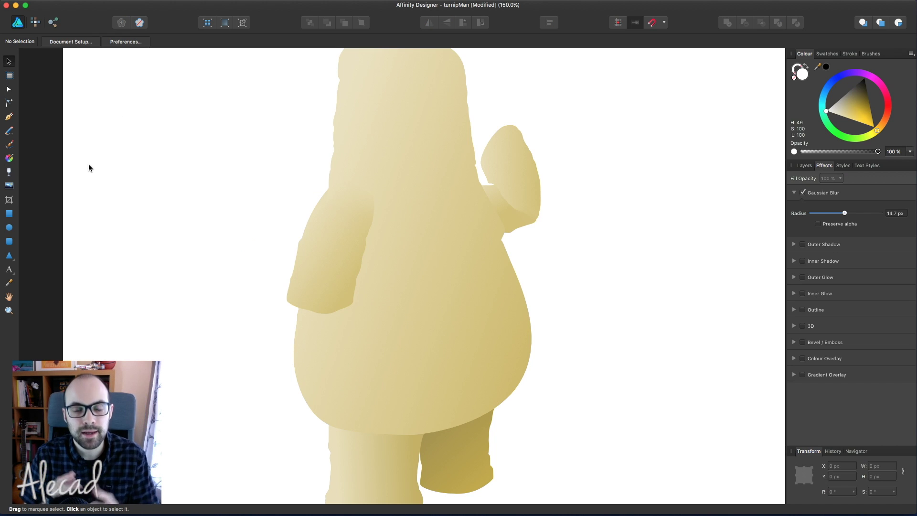
# Reselect the front arm's ellipse mask, shorten it at the shoulder to about 231 px high, and deselect it
pyautogui.click(805, 165)
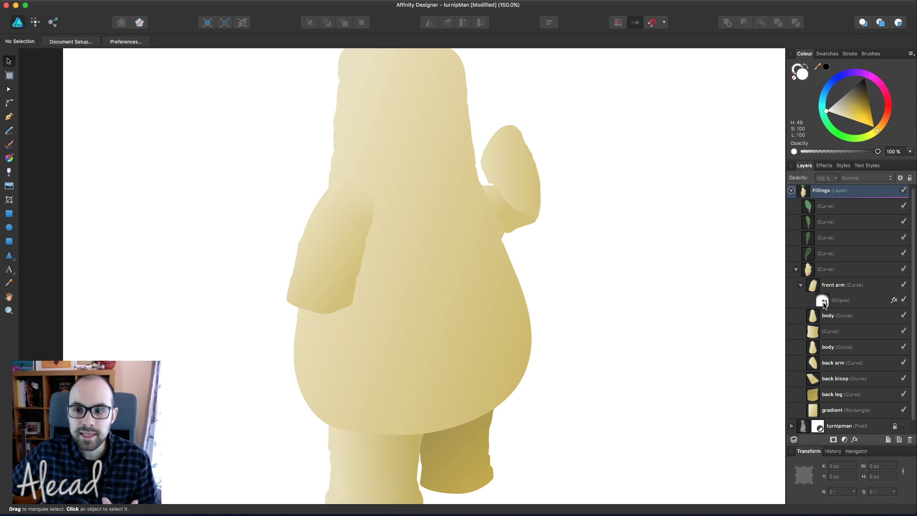
pyautogui.click(824, 301)
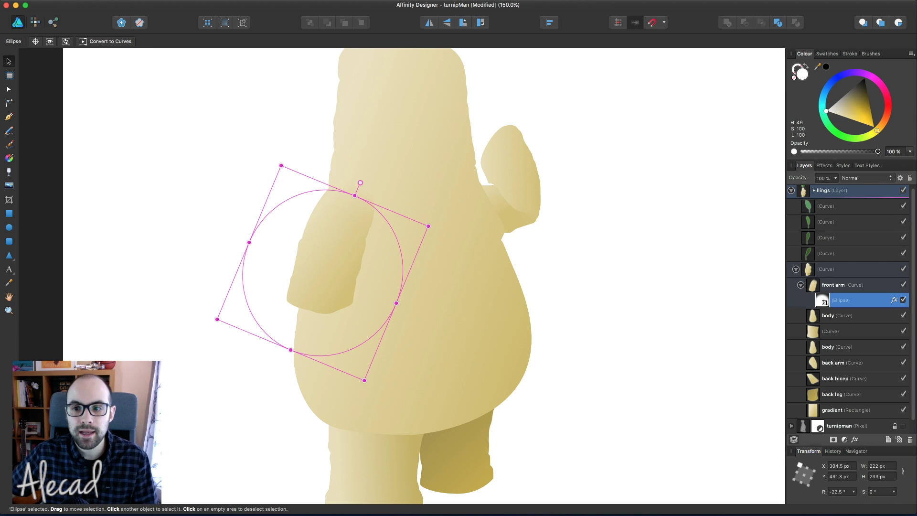
pyautogui.moveTo(354, 195)
pyautogui.mouseDown()
pyautogui.moveTo(344, 220)
pyautogui.moveTo(359, 168)
pyautogui.moveTo(352, 197)
pyautogui.mouseUp()
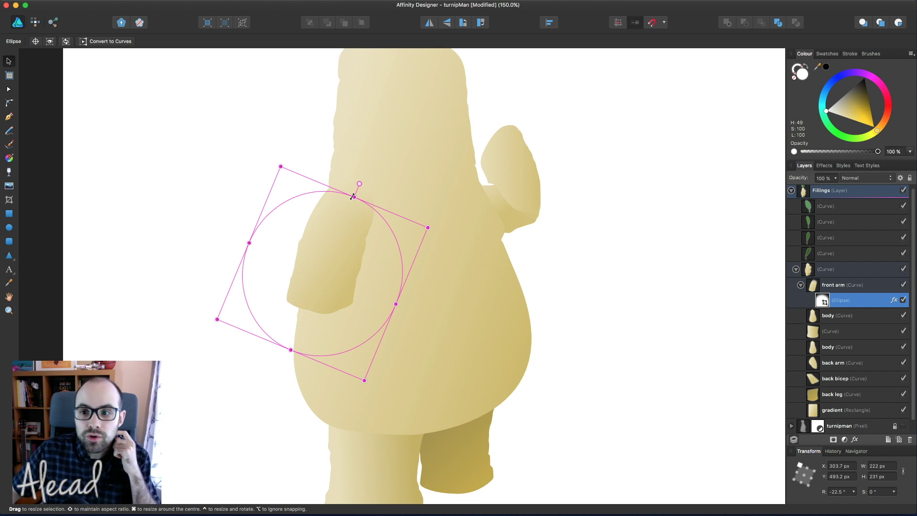
pyautogui.click(825, 167)
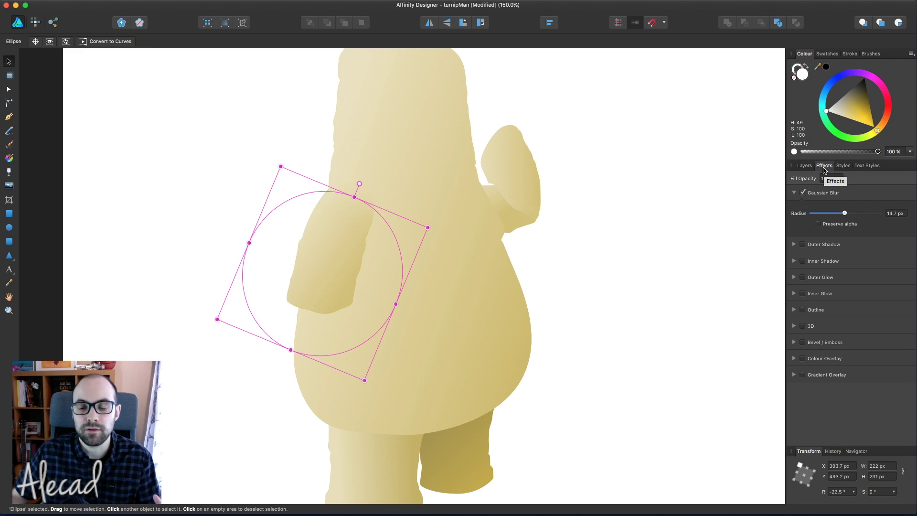
pyautogui.click(804, 166)
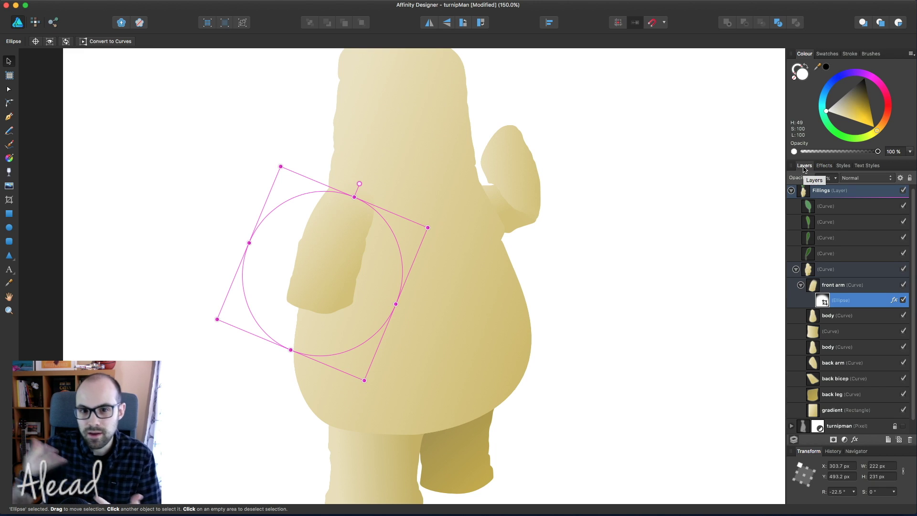
pyautogui.click(344, 189)
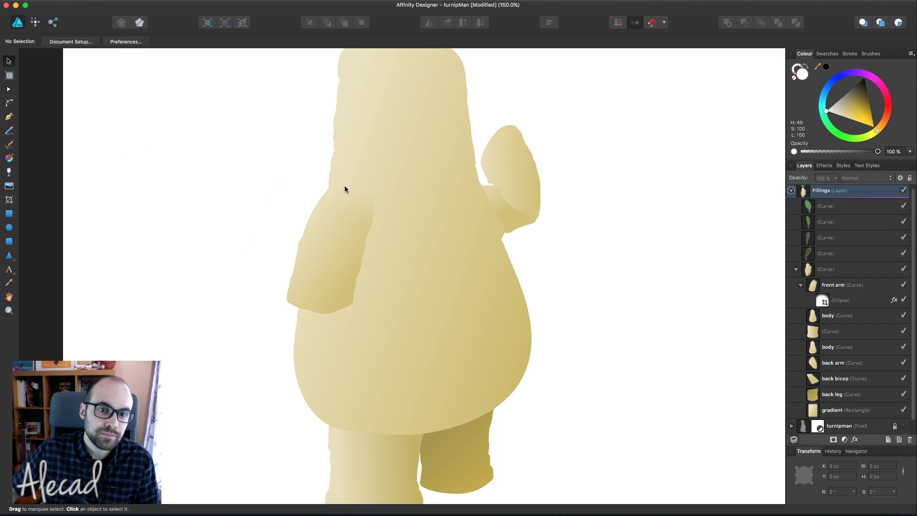
# Select the ellipse mask through the front arm and rotate it to about -26.7°
pyautogui.click(356, 237)
pyautogui.doubleClick(334, 255)
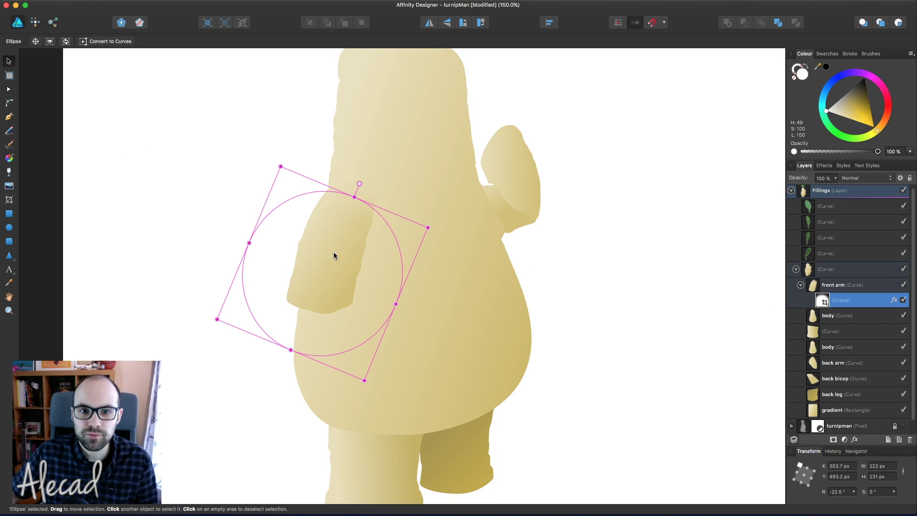
pyautogui.moveTo(436, 229); pyautogui.dragTo(444, 234)
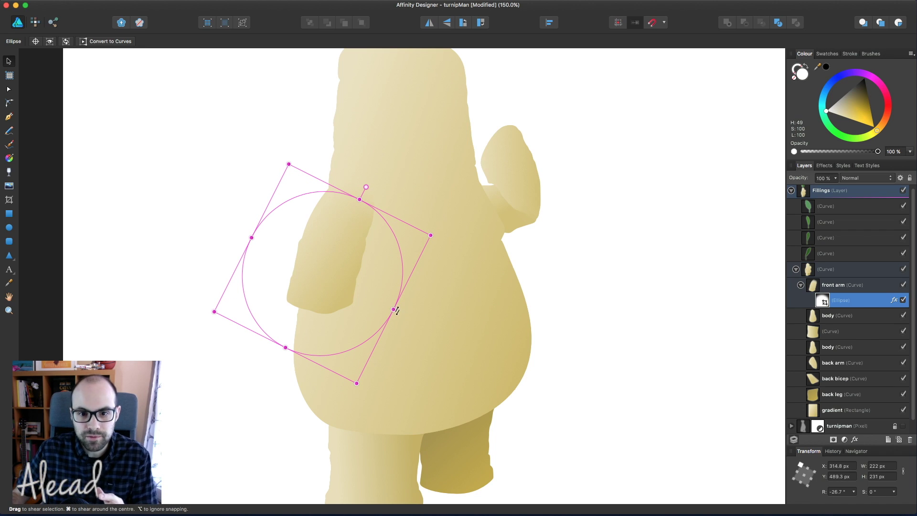
# Narrow the front arm's ellipse mask to about 207 px wide, extend it at the shoulder to about 232 px high, and deselect it
pyautogui.moveTo(390, 307)
pyautogui.mouseDown()
pyautogui.moveTo(376, 307)
pyautogui.moveTo(402, 305)
pyautogui.moveTo(350, 288)
pyautogui.moveTo(388, 294)
pyautogui.mouseUp()
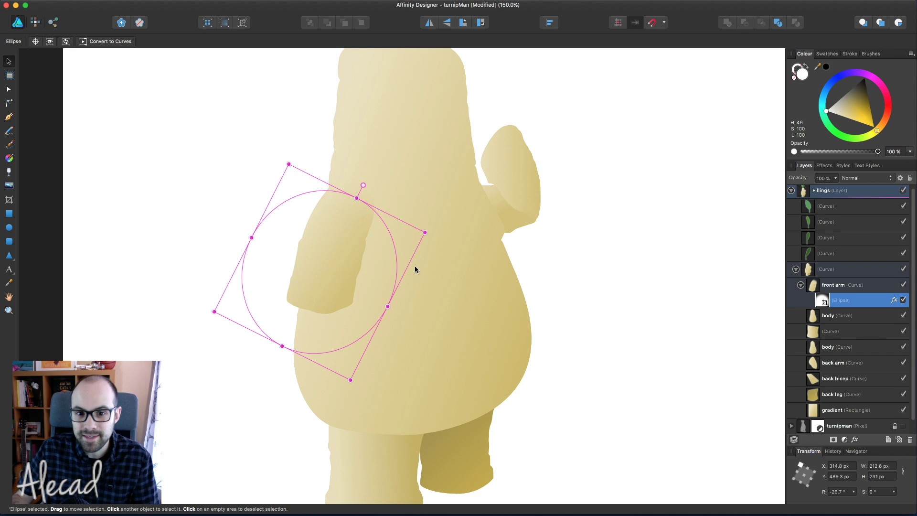
pyautogui.moveTo(387, 306)
pyautogui.mouseDown()
pyautogui.moveTo(414, 310)
pyautogui.moveTo(337, 277)
pyautogui.moveTo(392, 300)
pyautogui.moveTo(384, 300)
pyautogui.mouseUp()
pyautogui.moveTo(354, 197); pyautogui.dragTo(354, 195)
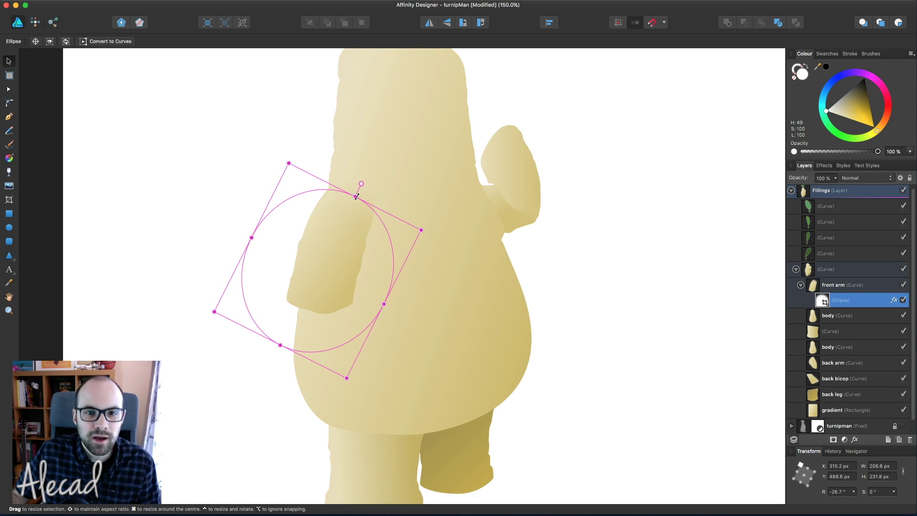
pyautogui.click(98, 108)
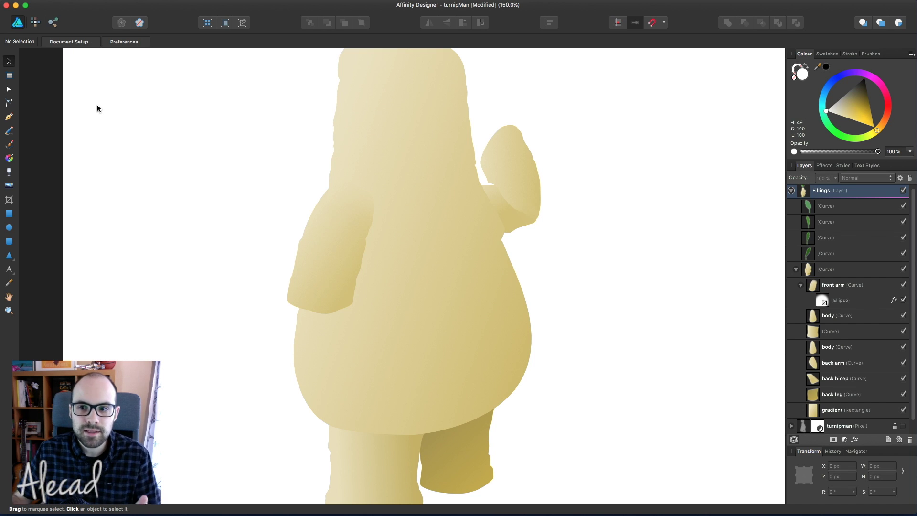
# Delete the blurred ellipse mask from the front arm, leave the front arm selected, and save the document
pyautogui.click(824, 303)
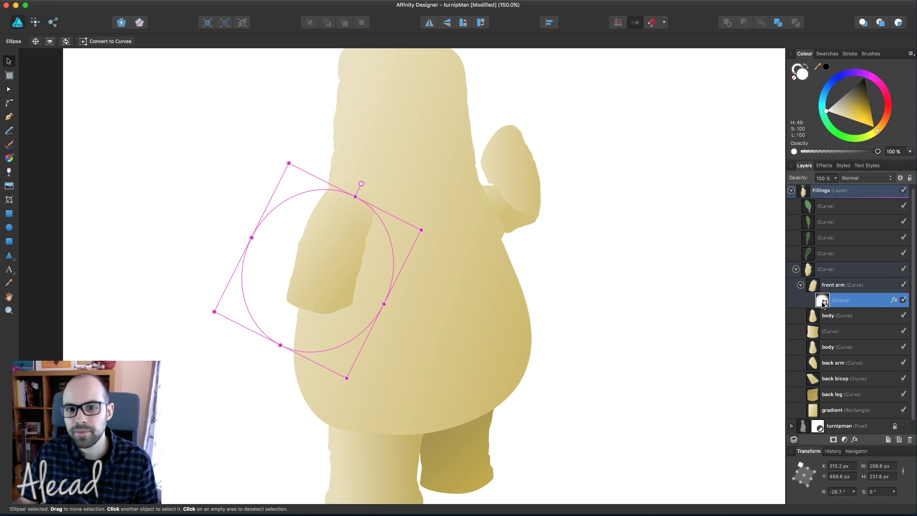
pyautogui.press('Delete')
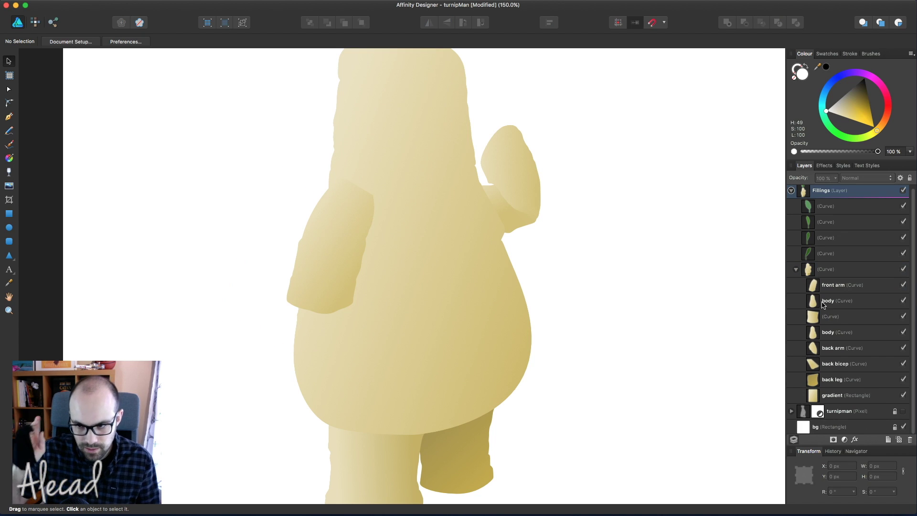
pyautogui.click(831, 285)
pyautogui.press('super+s')
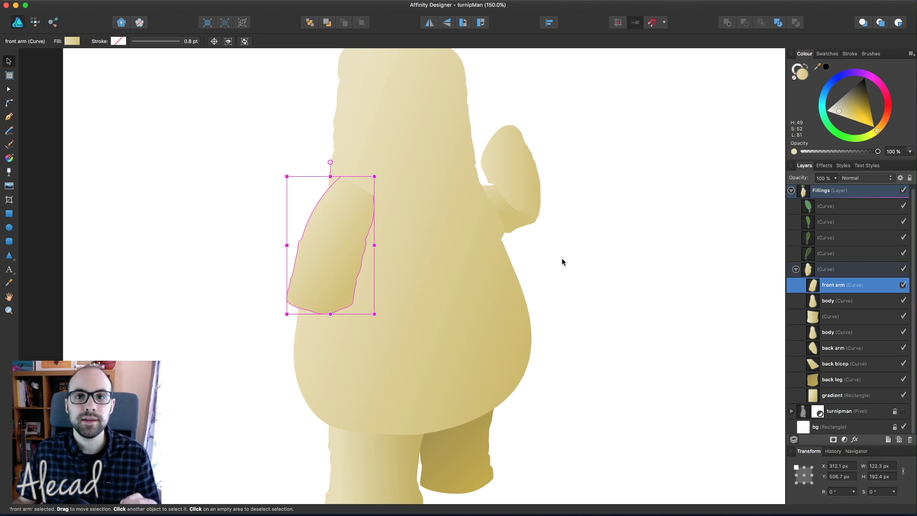
# Select the front arm on the canvas and apply a linear transparency gradient running between just above the shoulder and the upper arm
pyautogui.click(632, 250)
pyautogui.click(331, 251)
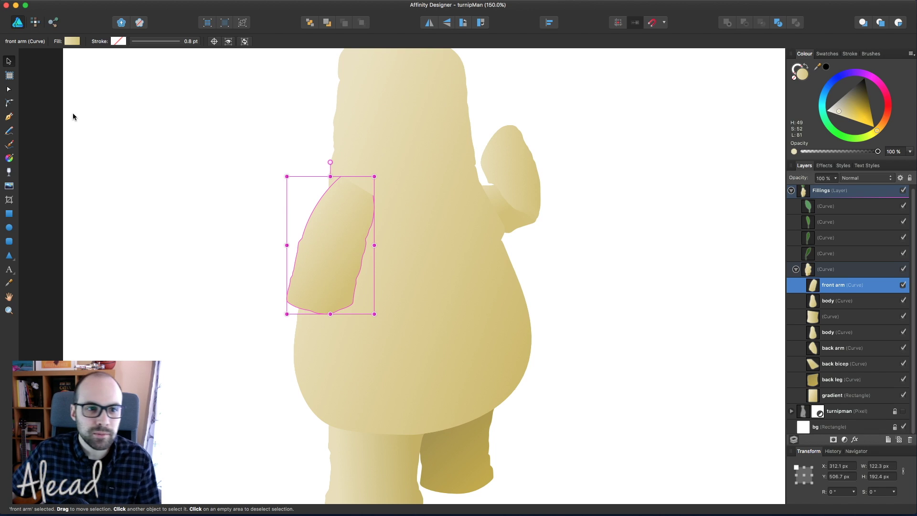
pyautogui.click(8, 172)
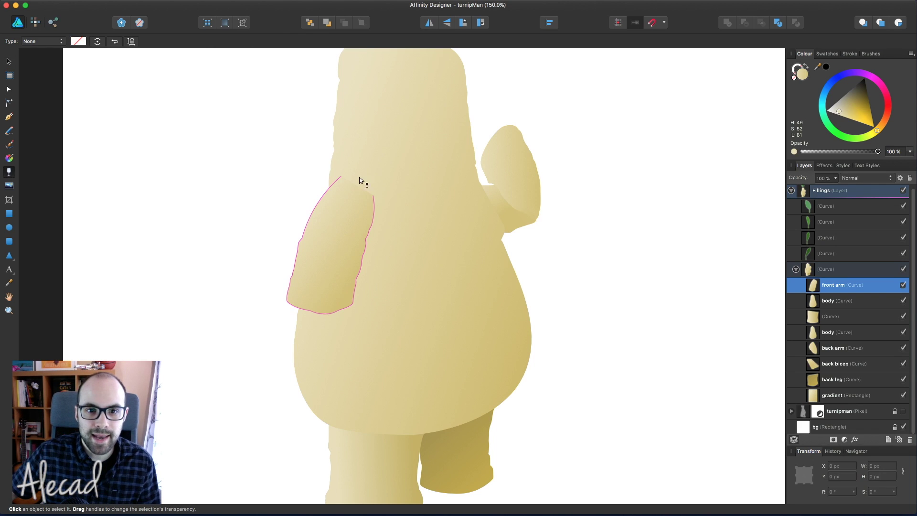
pyautogui.moveTo(368, 169); pyautogui.dragTo(341, 221)
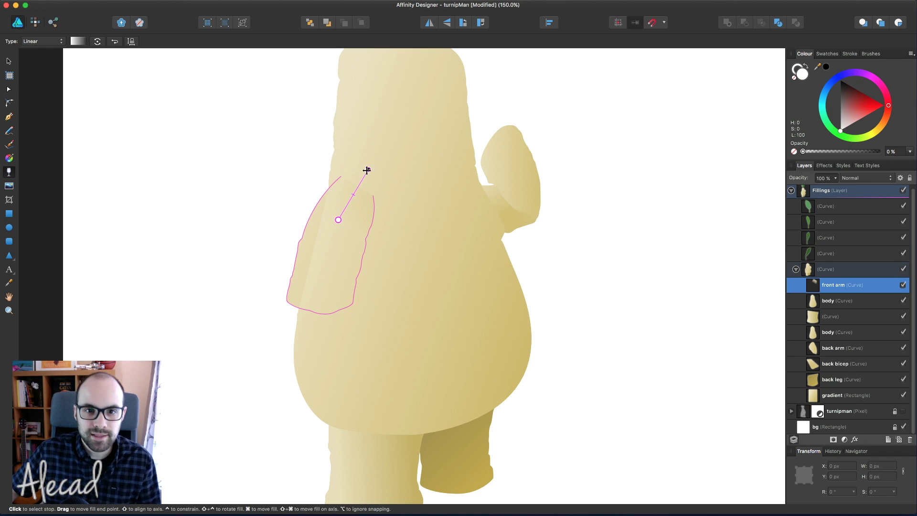
pyautogui.moveTo(368, 170); pyautogui.dragTo(368, 167)
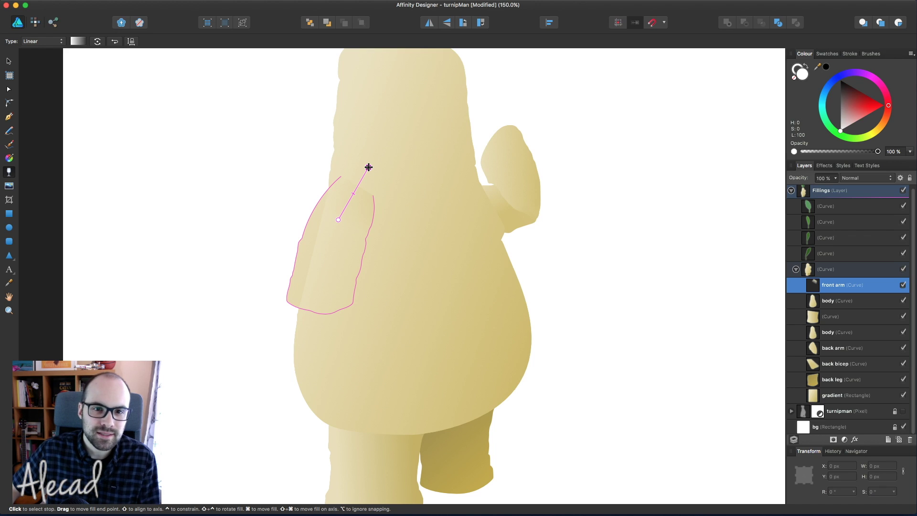
# Adjust the transparency gradient's ends so the front arm fades out at the shoulder and is opaque from about mid-arm down
pyautogui.moveTo(369, 167)
pyautogui.mouseDown()
pyautogui.moveTo(393, 191)
pyautogui.moveTo(332, 247)
pyautogui.moveTo(368, 162)
pyautogui.moveTo(364, 174)
pyautogui.mouseUp()
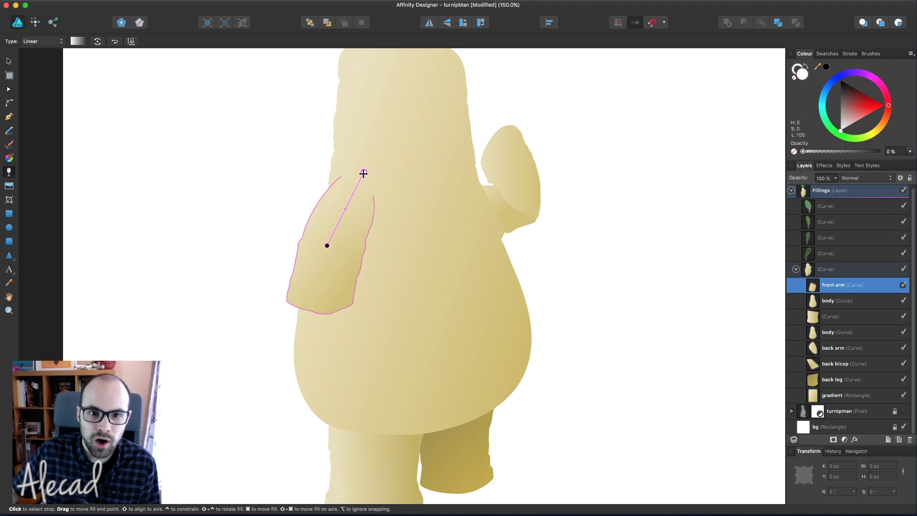
pyautogui.moveTo(327, 245); pyautogui.dragTo(324, 237)
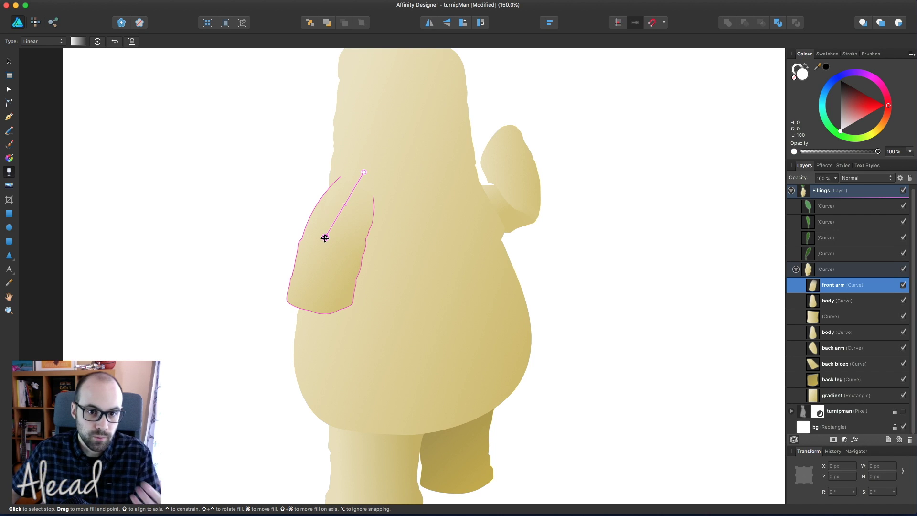
pyautogui.moveTo(365, 171)
pyautogui.mouseDown()
pyautogui.moveTo(354, 196)
pyautogui.moveTo(336, 199)
pyautogui.moveTo(358, 183)
pyautogui.mouseUp()
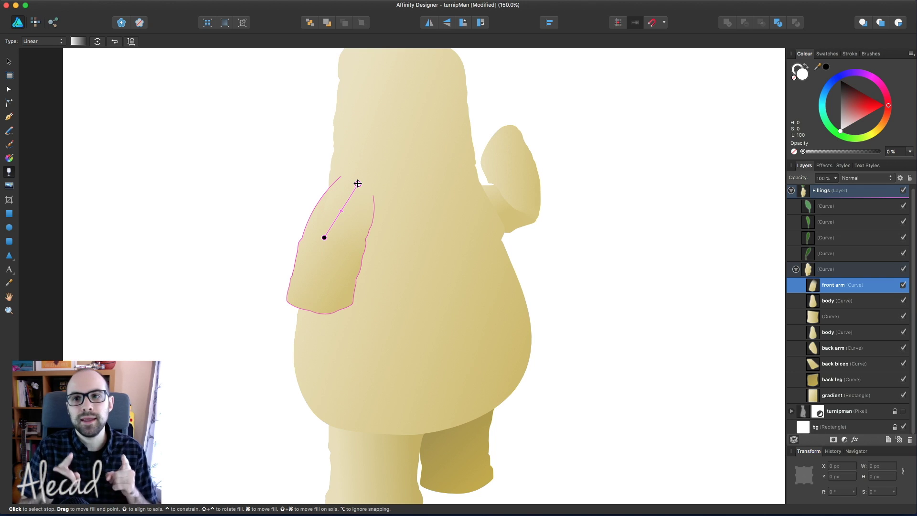
# Compare the opacity of both transparency stops, try the lower arm stop at 69%, and undo that change
pyautogui.click(324, 238)
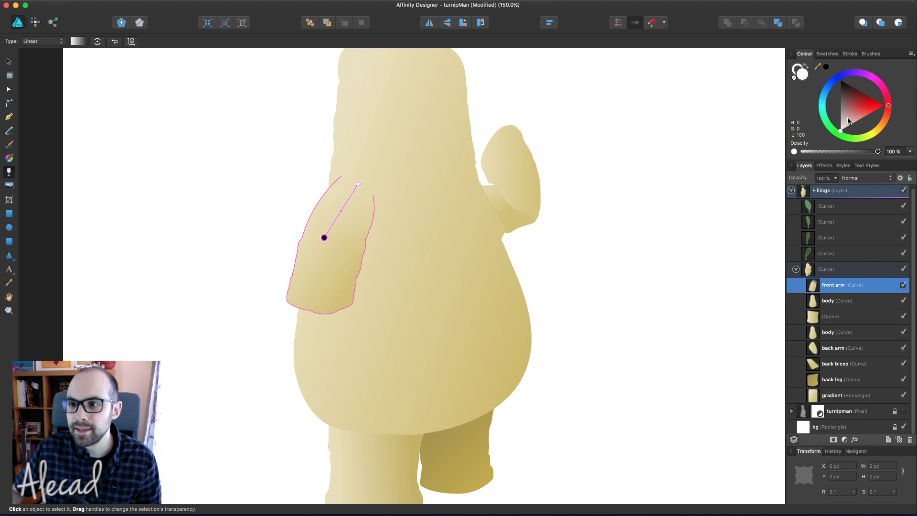
pyautogui.click(358, 183)
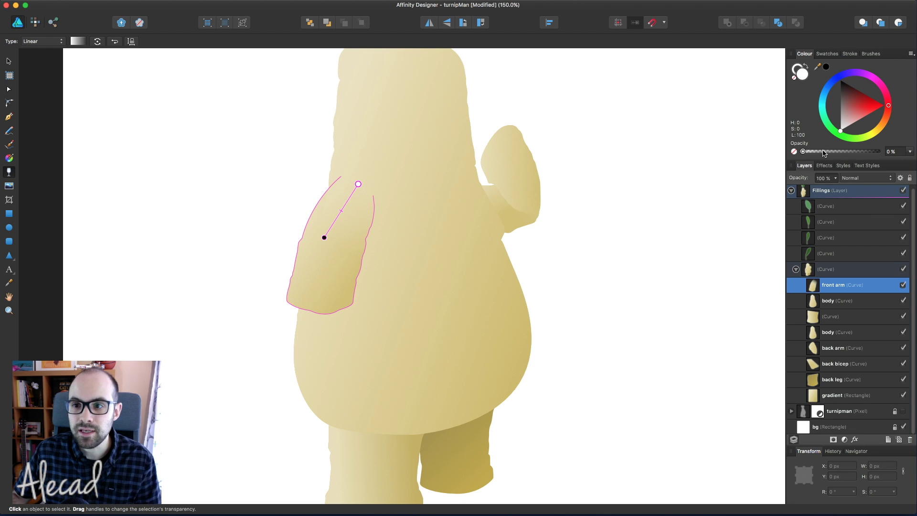
pyautogui.click(324, 238)
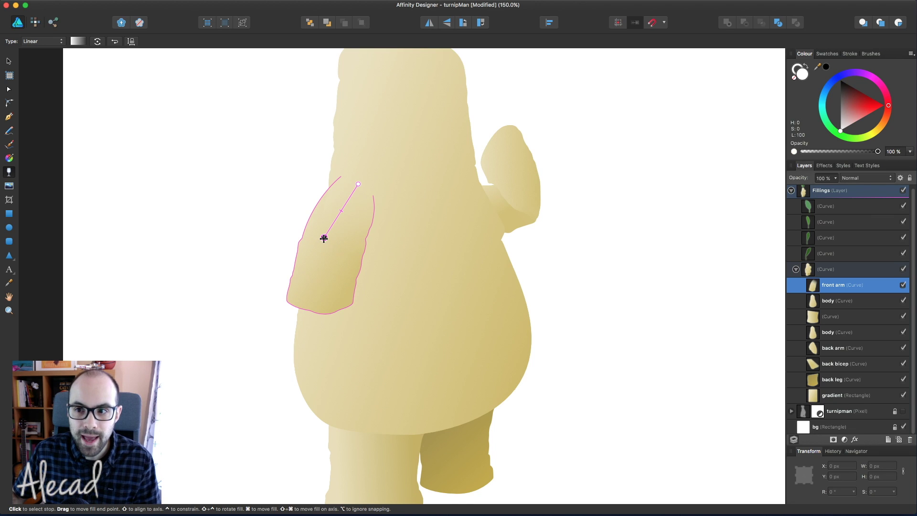
pyautogui.moveTo(878, 152); pyautogui.dragTo(859, 151)
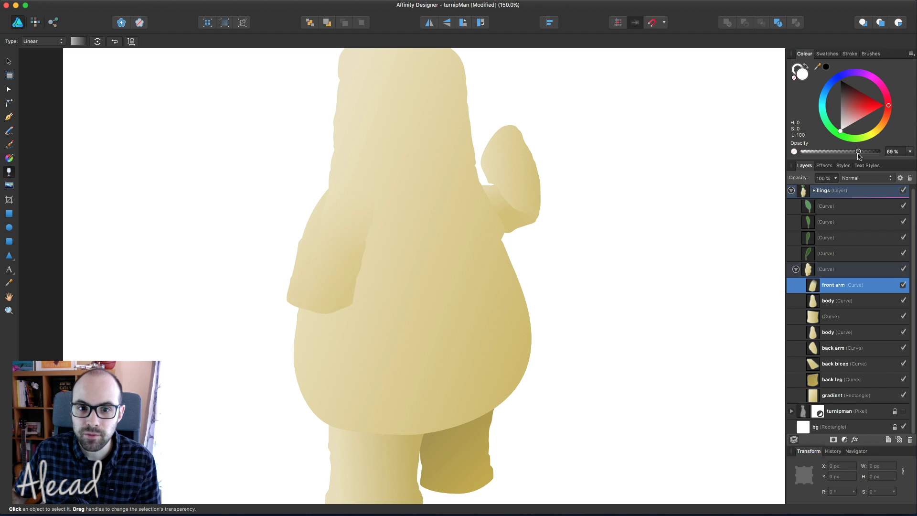
pyautogui.press('super+z')
# Set the shoulder stop's opacity to 0% and shorten the transparency gradient by moving both of its ends
pyautogui.click(359, 185)
pyautogui.moveTo(807, 151)
pyautogui.mouseDown()
pyautogui.moveTo(864, 153)
pyautogui.moveTo(803, 151)
pyautogui.mouseUp()
pyautogui.moveTo(357, 182); pyautogui.dragTo(366, 184)
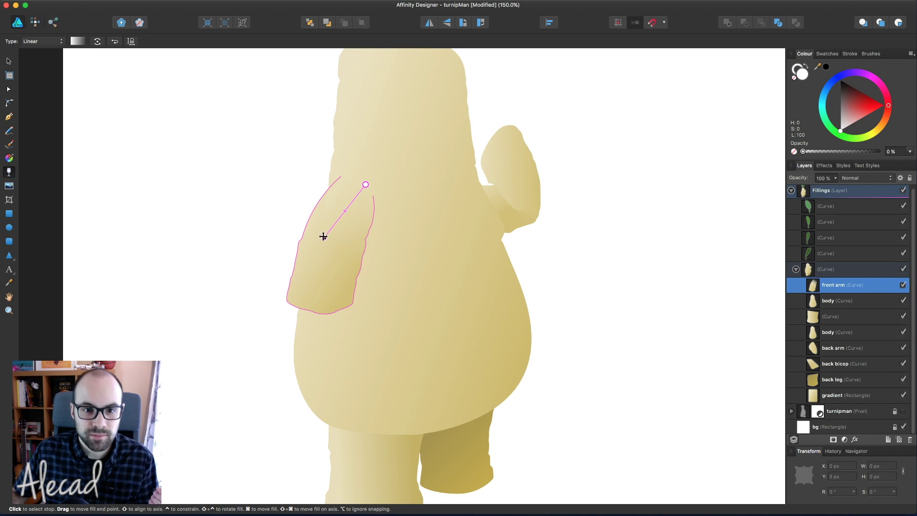
pyautogui.moveTo(323, 236); pyautogui.dragTo(332, 222)
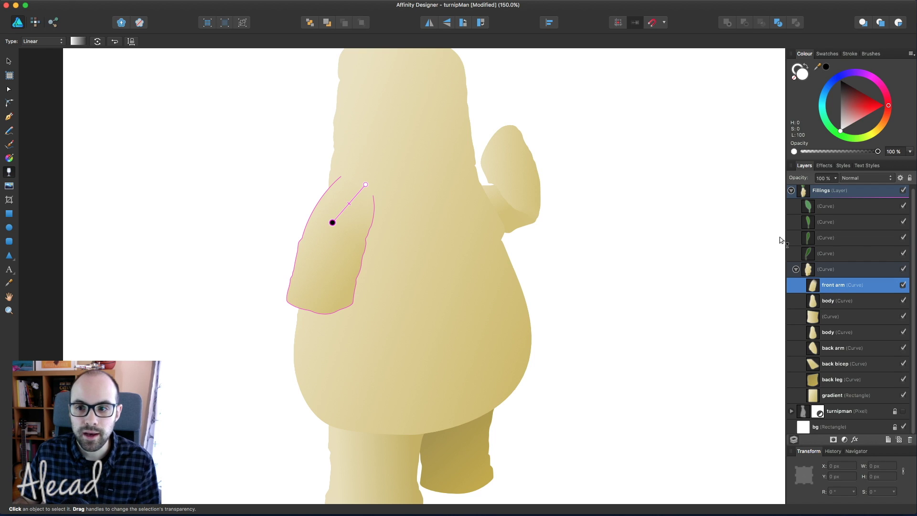
# Return to the Move tool, deselect the front arm, and save the document
pyautogui.click(9, 62)
pyautogui.click(94, 93)
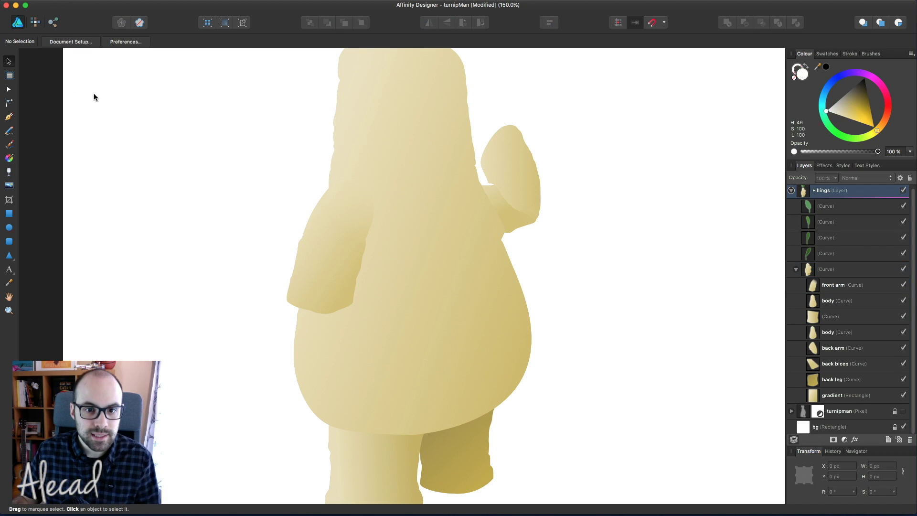
pyautogui.press('super+s')
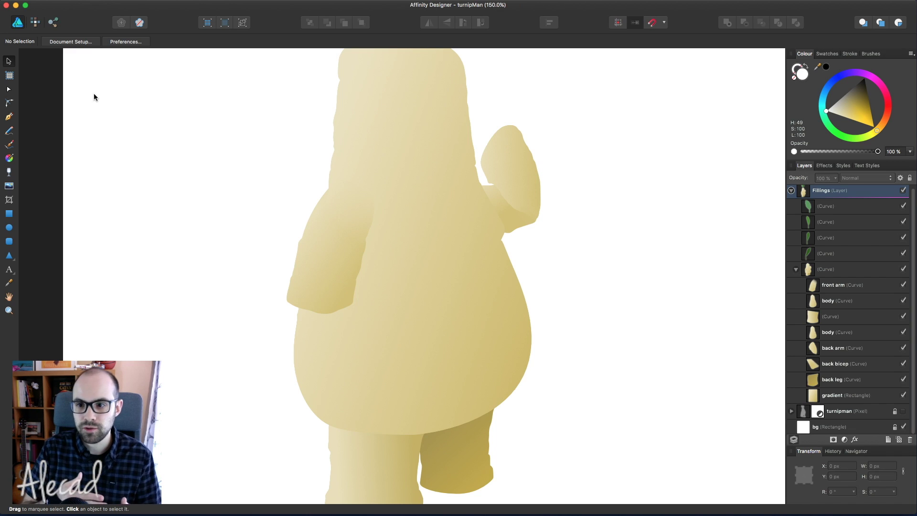
pyautogui.click(822, 286)
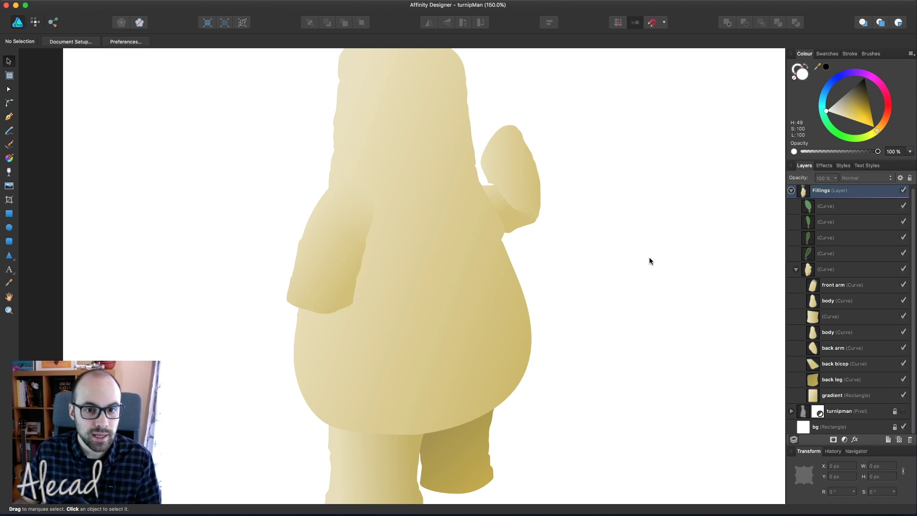
pyautogui.click(817, 285)
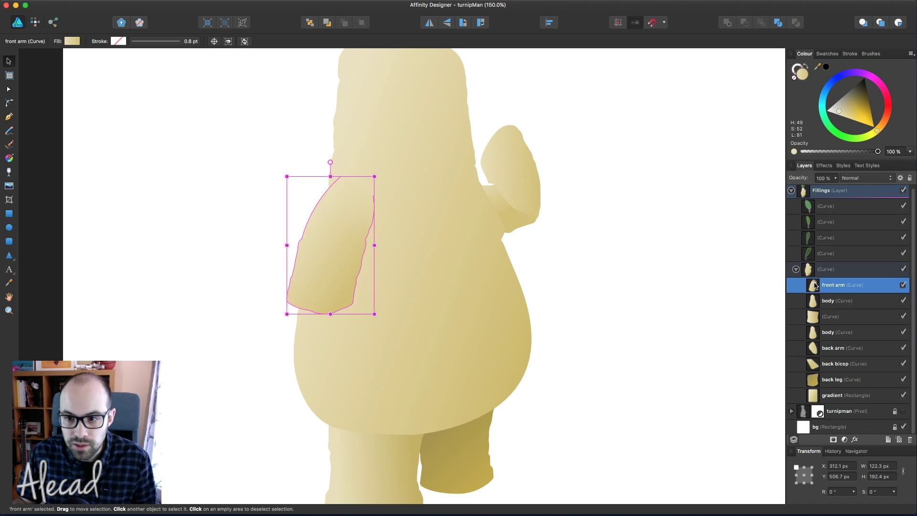
pyautogui.click(600, 183)
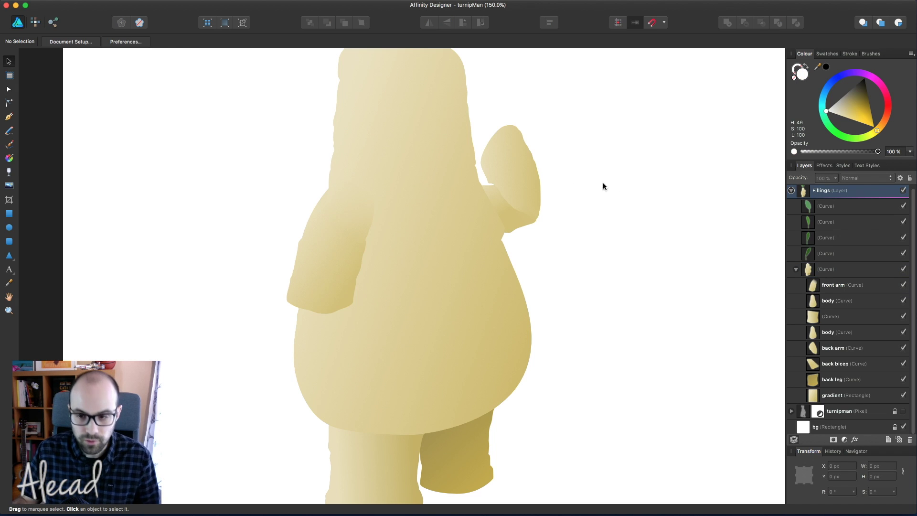
# Reselect the front arm, try setting its transparency type to None, and review the available transparency types
pyautogui.click(813, 290)
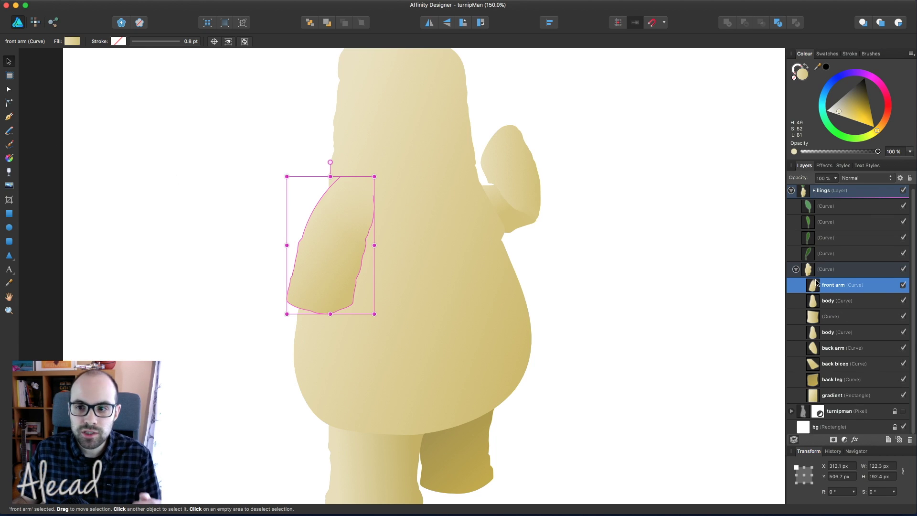
pyautogui.click(9, 171)
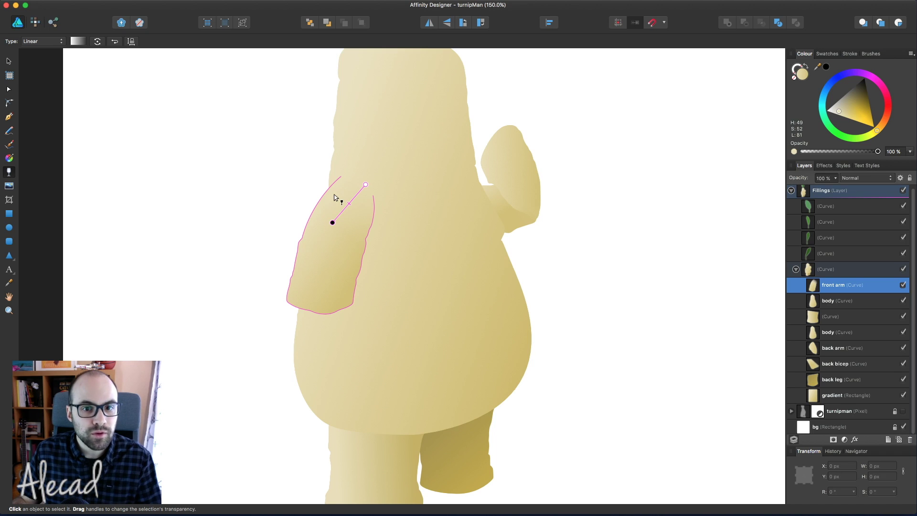
pyautogui.click(36, 42)
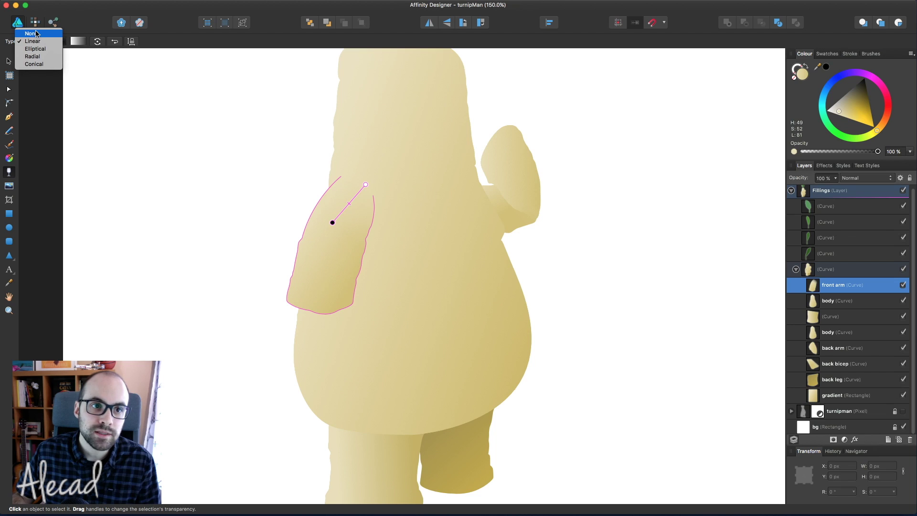
pyautogui.click(36, 33)
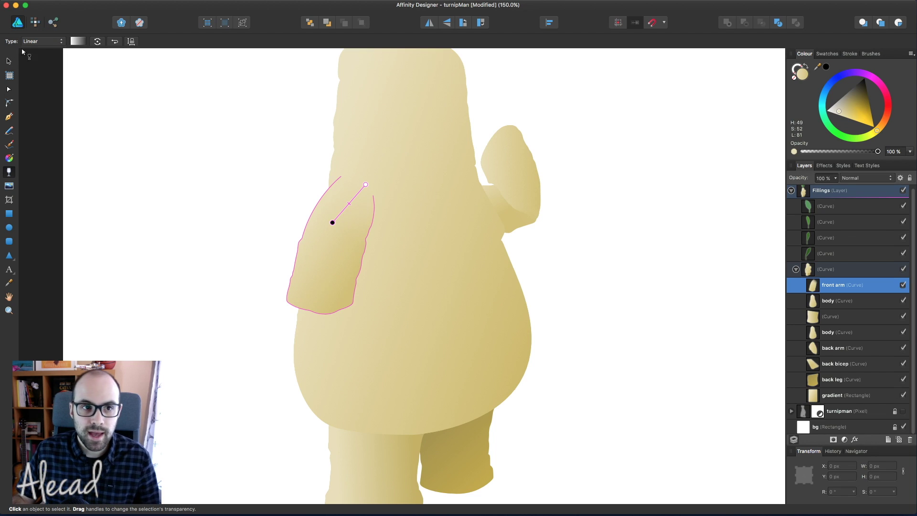
pyautogui.click(42, 42)
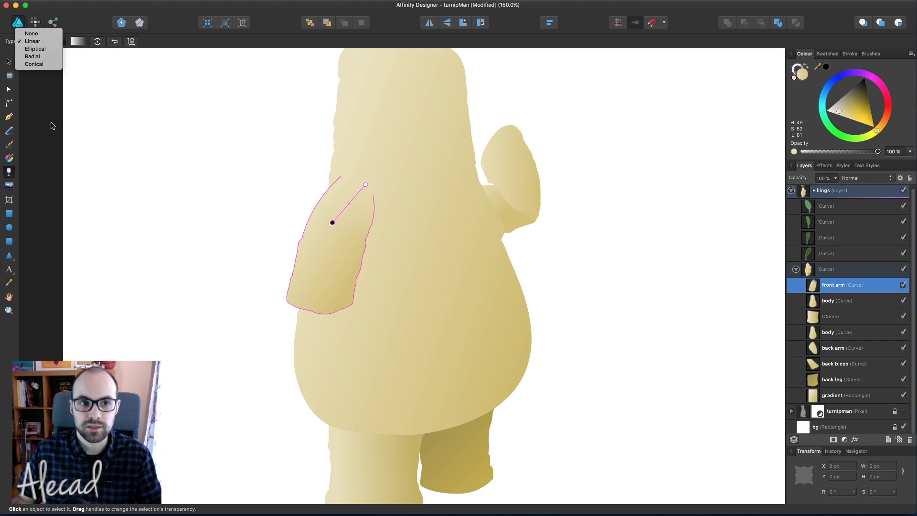
# Leave the front arm's transparency editing, clear the selection, and save the turnip document again
pyautogui.click(9, 61)
pyautogui.click(8, 61)
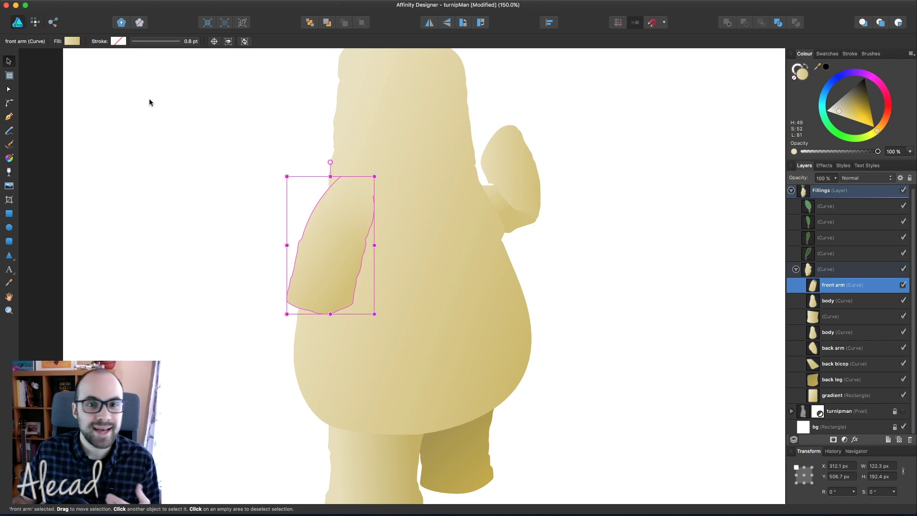
pyautogui.click(149, 102)
pyautogui.press('super+s')
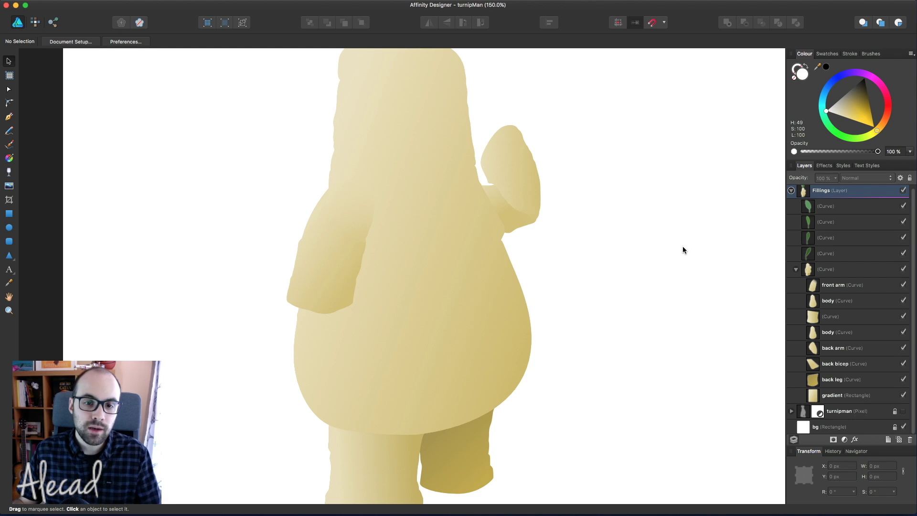
# Examine how the front leg overlaps the body and compare the stacking order of the front leg, body and front arm shapes
pyautogui.scroll(-2, 673, 252)
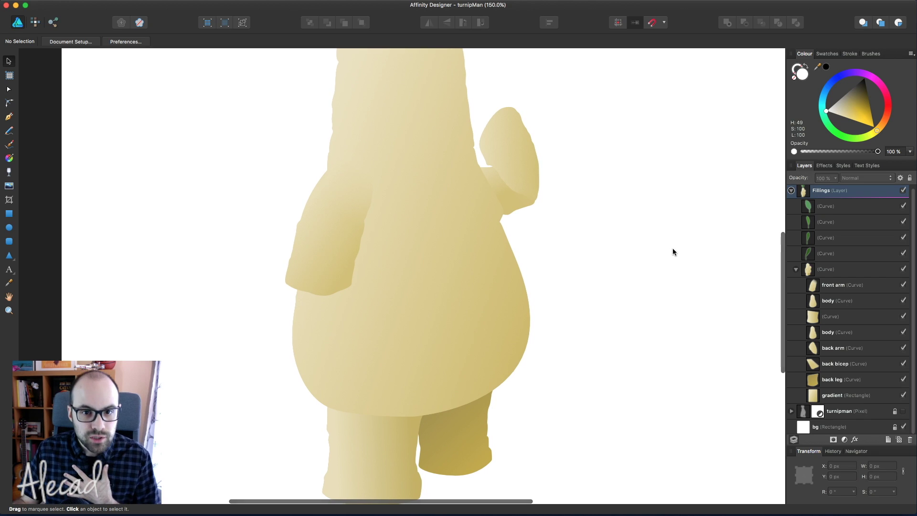
pyautogui.scroll(-10, 673, 252)
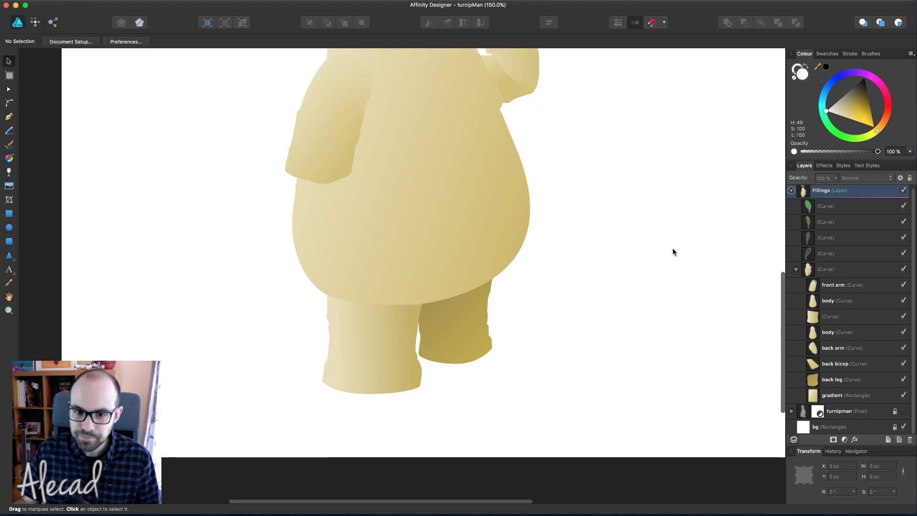
pyautogui.click(373, 356)
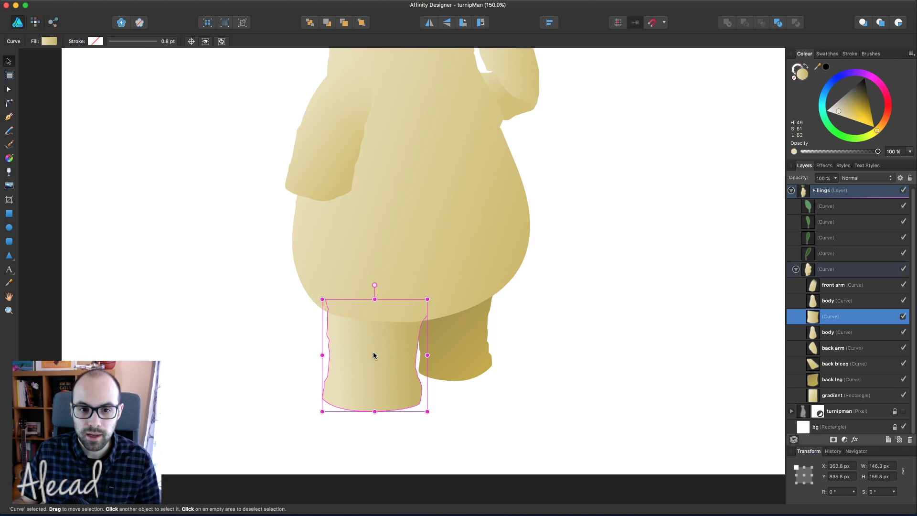
pyautogui.scroll(-1, 681, 315)
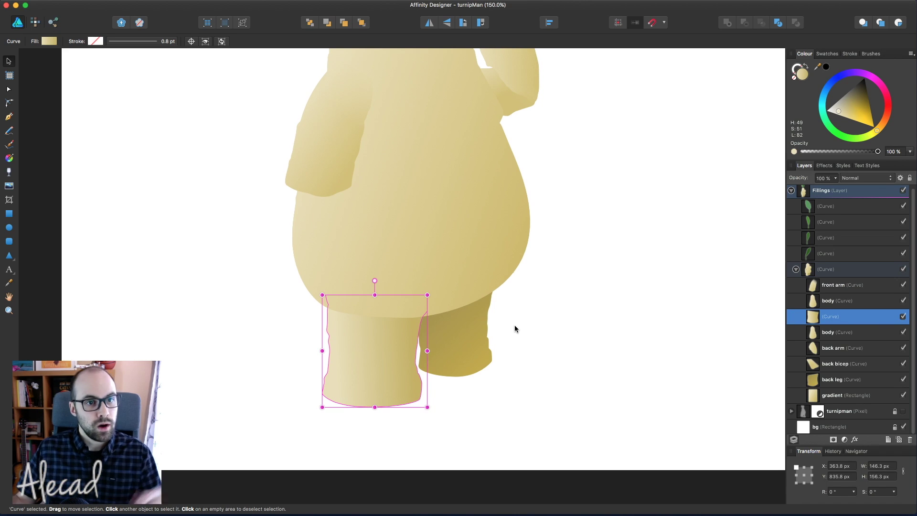
pyautogui.click(830, 302)
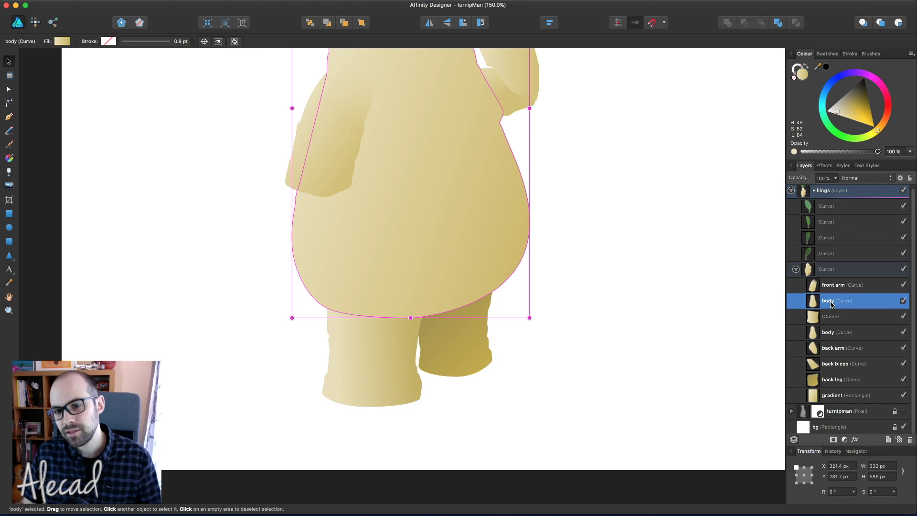
pyautogui.click(614, 335)
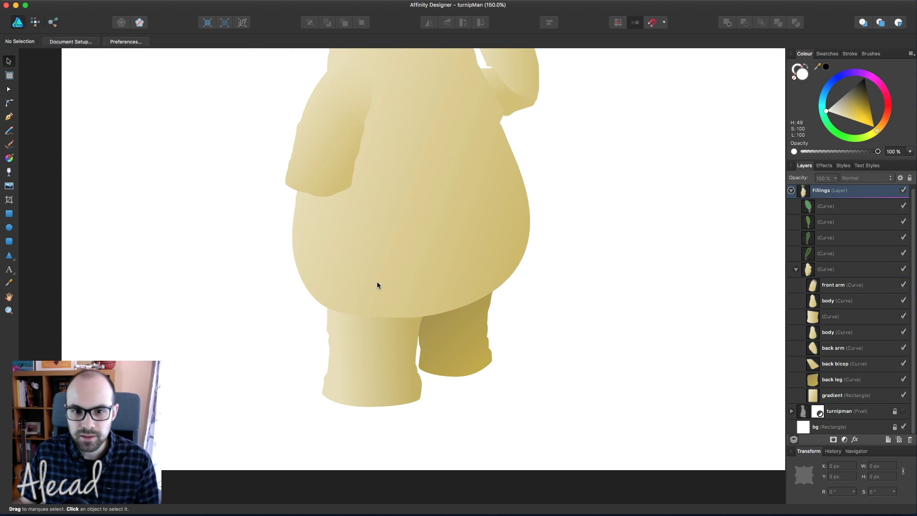
pyautogui.click(358, 278)
pyautogui.click(826, 286)
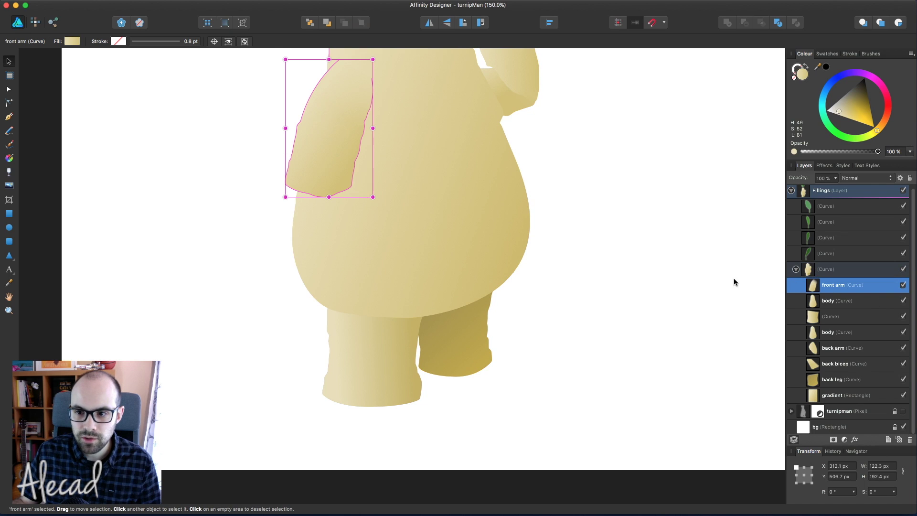
pyautogui.click(400, 294)
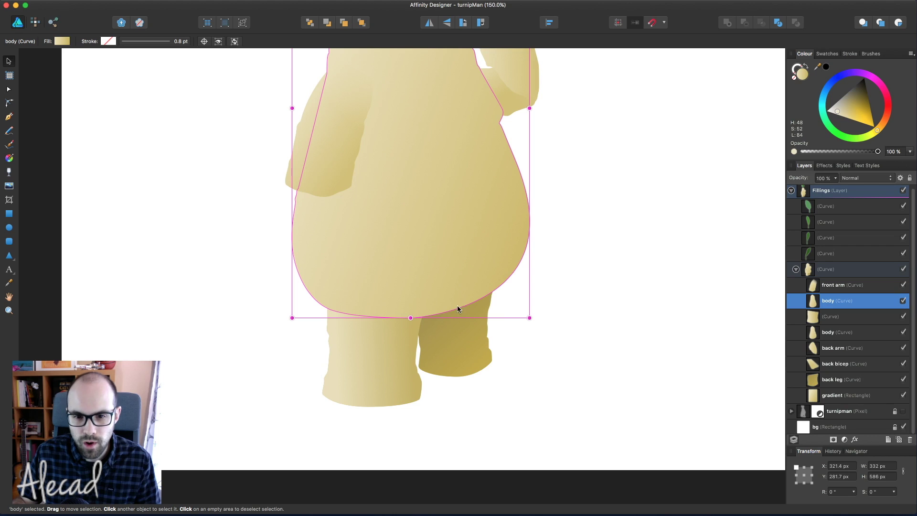
# Move the front leg curve directly above the upper body shape and add a near-vertical linear transparency gradient across the leg's upper edge
pyautogui.click(362, 331)
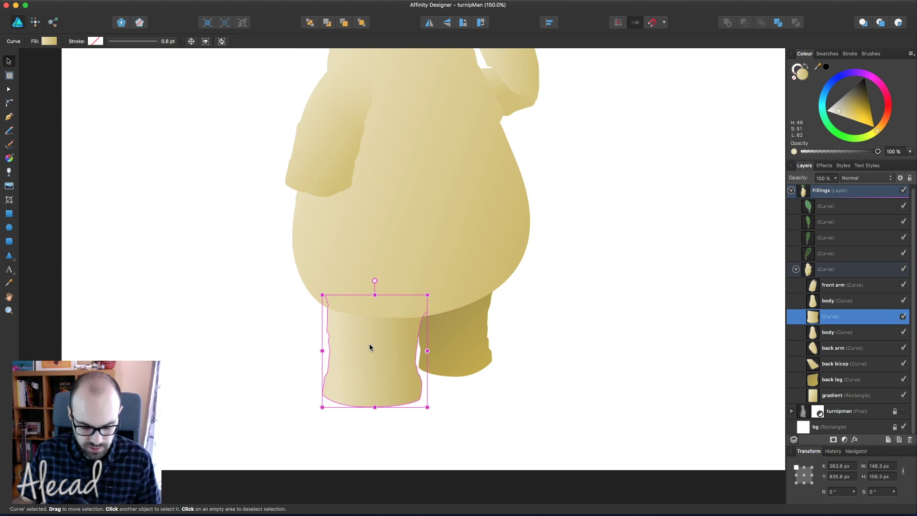
pyautogui.moveTo(830, 317); pyautogui.dragTo(816, 297)
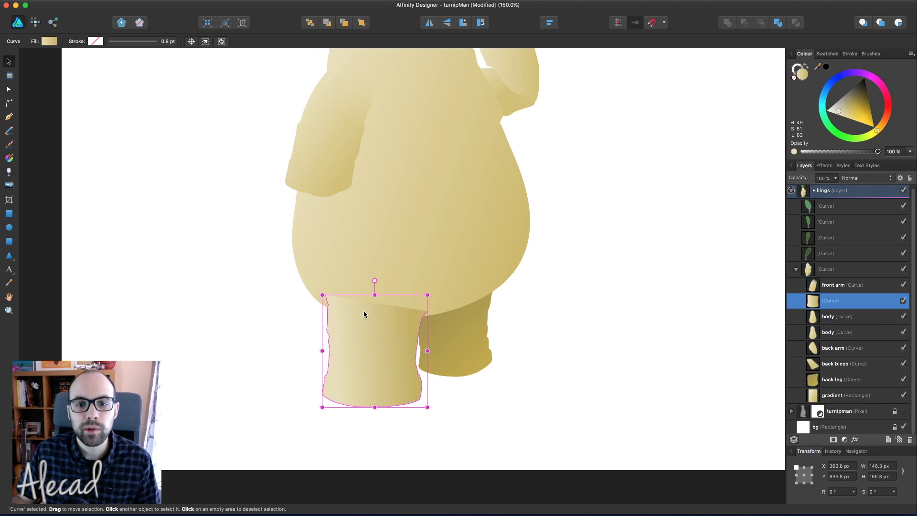
pyautogui.click(9, 171)
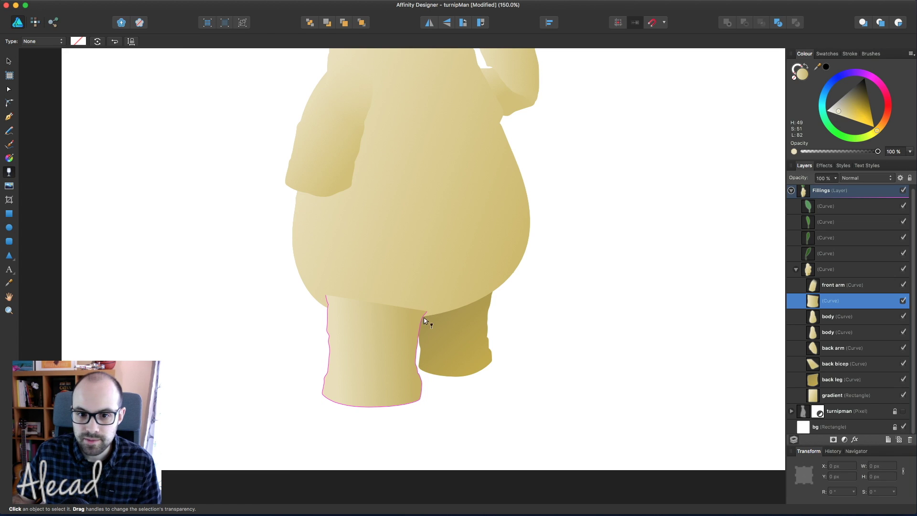
pyautogui.moveTo(377, 290); pyautogui.dragTo(377, 343)
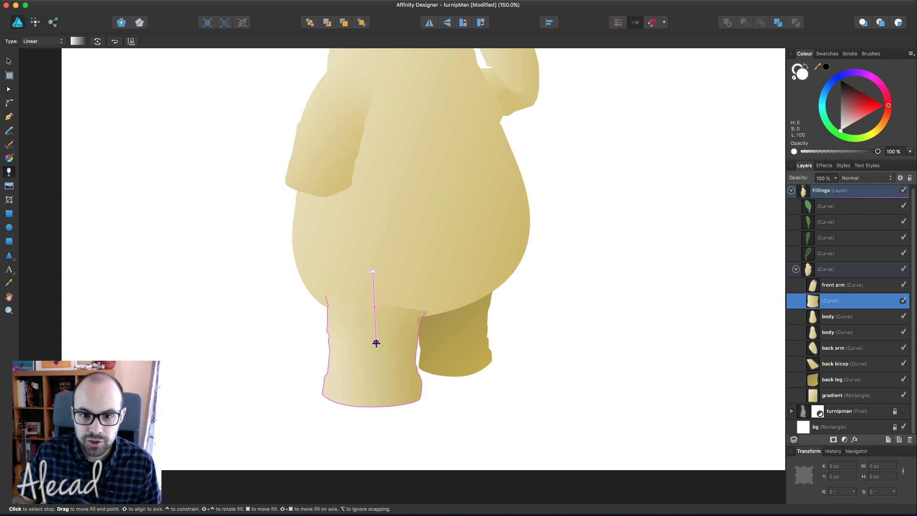
# Shorten and slightly tilt the front leg's transparency gradient by moving both of its ends, and deselect the leg
pyautogui.moveTo(373, 272); pyautogui.dragTo(380, 306)
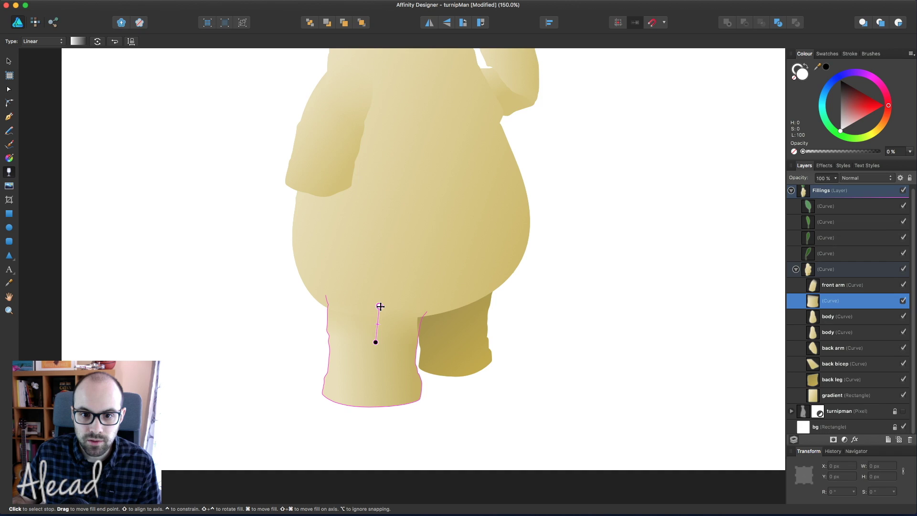
pyautogui.moveTo(374, 340)
pyautogui.mouseDown()
pyautogui.moveTo(356, 334)
pyautogui.moveTo(375, 340)
pyautogui.mouseUp()
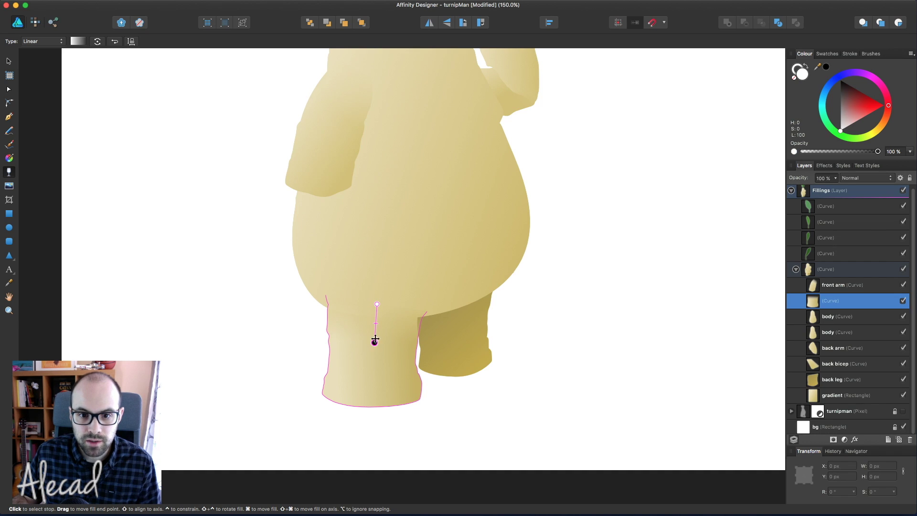
pyautogui.moveTo(376, 303)
pyautogui.mouseDown()
pyautogui.moveTo(372, 262)
pyautogui.moveTo(385, 284)
pyautogui.moveTo(374, 304)
pyautogui.mouseUp()
pyautogui.moveTo(377, 284)
pyautogui.mouseDown()
pyautogui.moveTo(377, 306)
pyautogui.moveTo(385, 282)
pyautogui.moveTo(383, 301)
pyautogui.mouseUp()
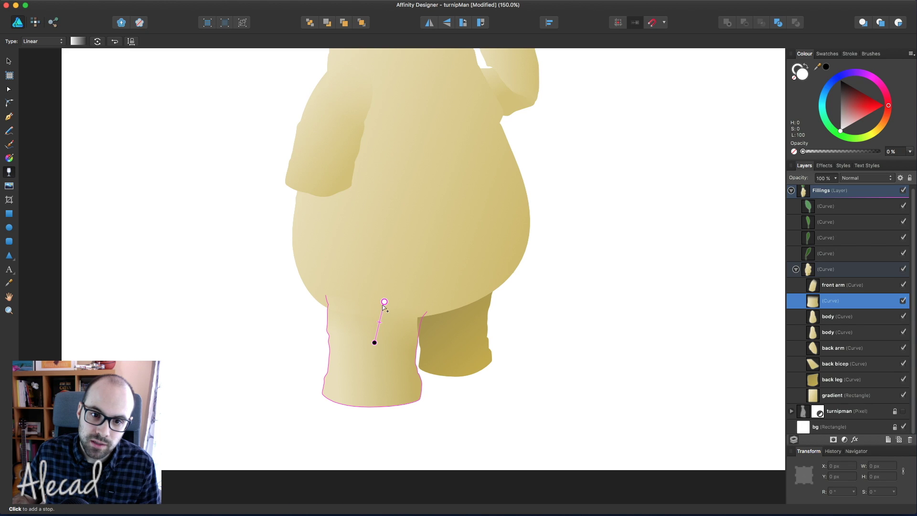
pyautogui.moveTo(374, 342)
pyautogui.mouseDown()
pyautogui.moveTo(382, 328)
pyautogui.moveTo(375, 330)
pyautogui.mouseUp()
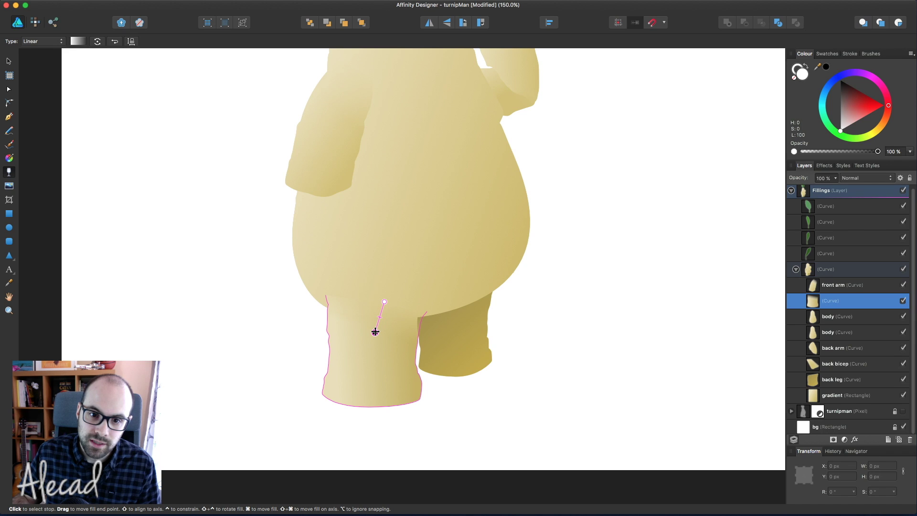
pyautogui.press('v')
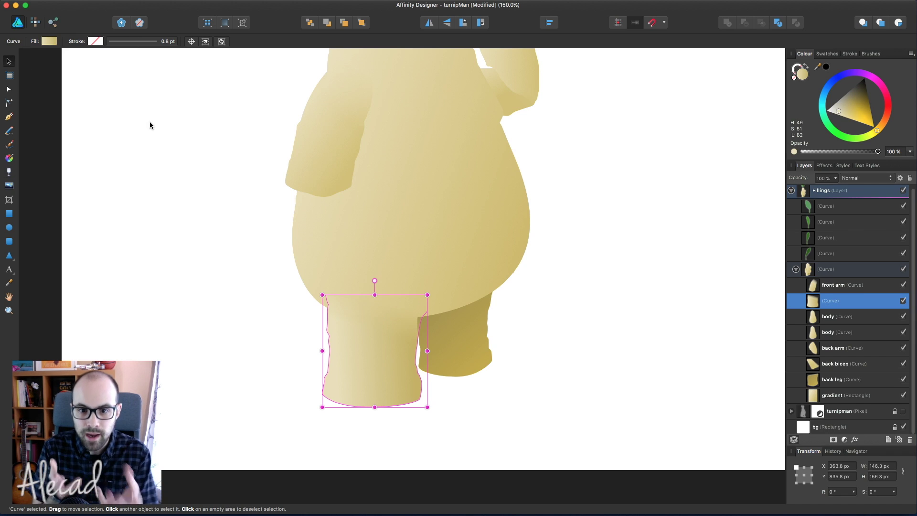
pyautogui.click(535, 258)
pyautogui.click(420, 321)
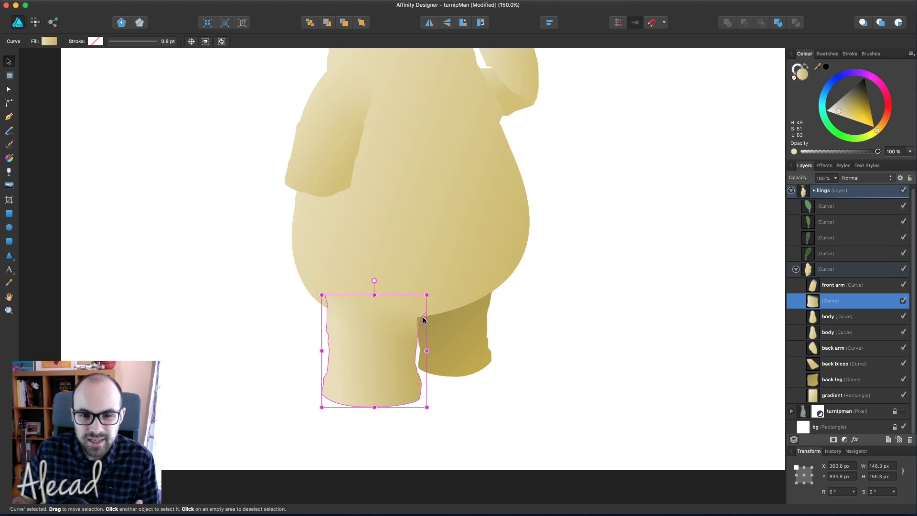
pyautogui.click(603, 290)
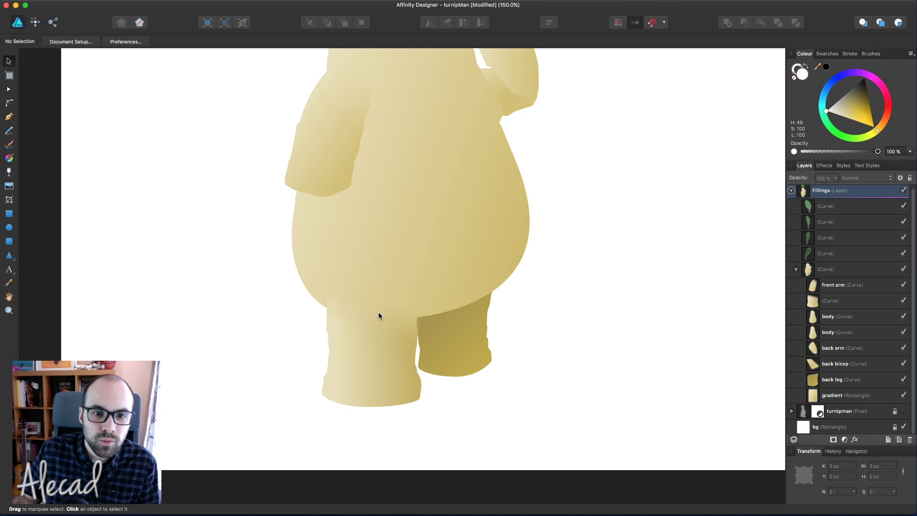
# Fine-tune the transparent end of the front leg's gradient near the body edge, deselect the leg, and save the document
pyautogui.click(817, 303)
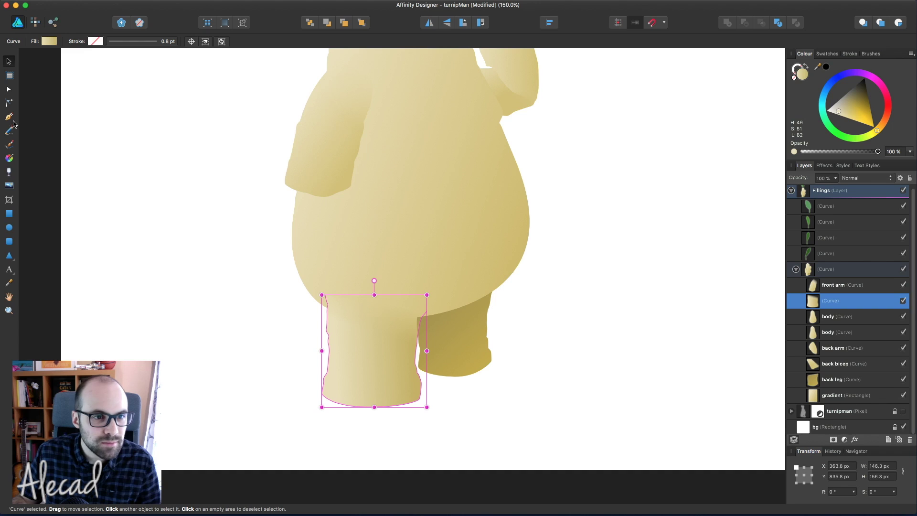
pyautogui.click(8, 172)
pyautogui.moveTo(426, 332); pyautogui.dragTo(382, 302)
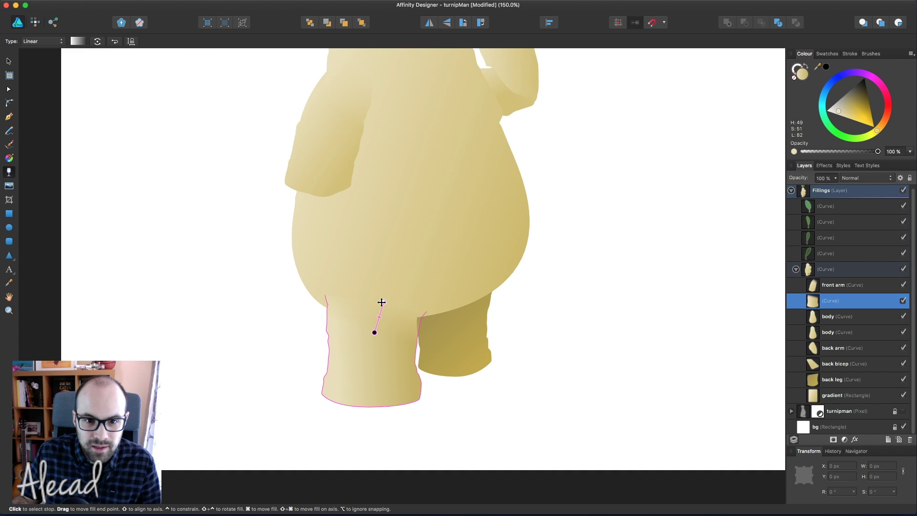
pyautogui.click(382, 302)
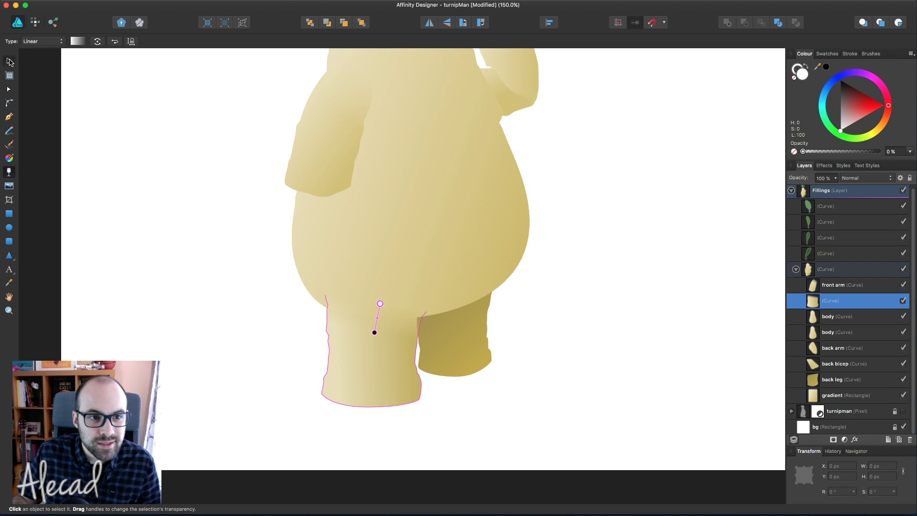
pyautogui.click(9, 62)
pyautogui.click(132, 139)
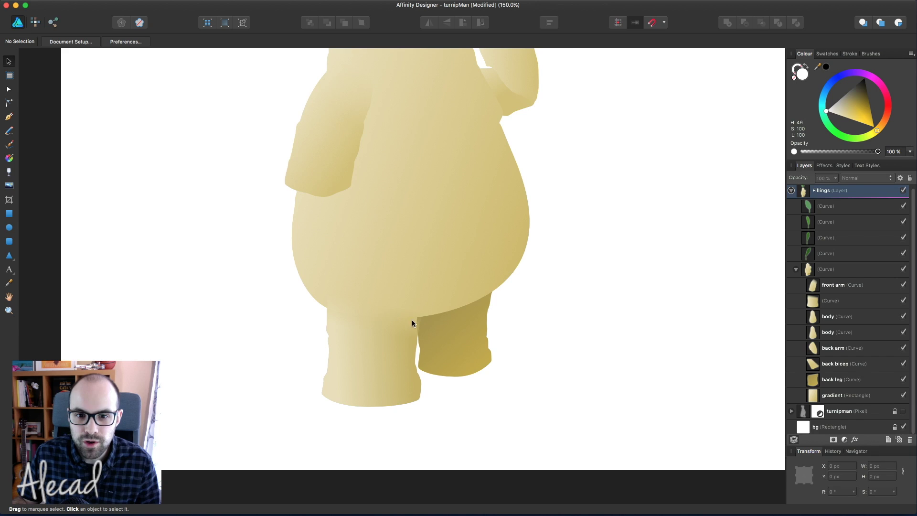
pyautogui.scroll(5, 420, 314)
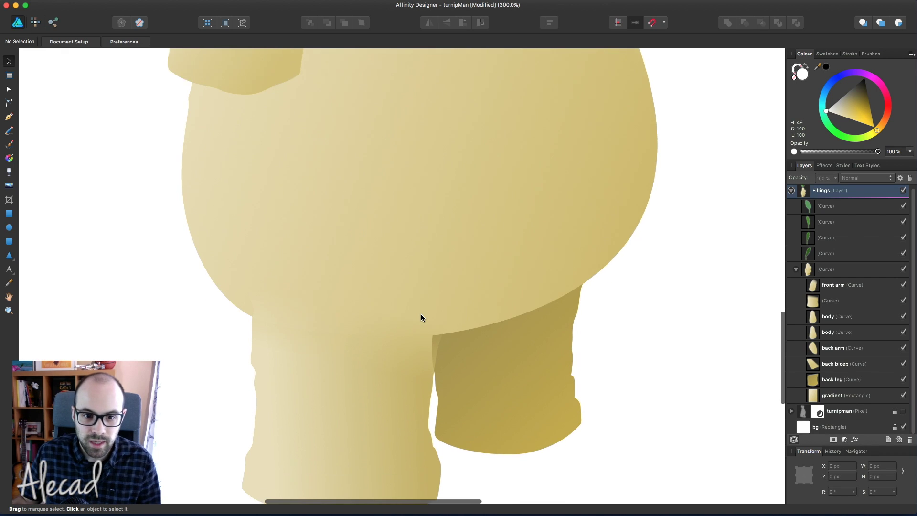
pyautogui.press('super+s')
# Duplicate the front leg curve and set the copy's transparency type to None
pyautogui.click(839, 302)
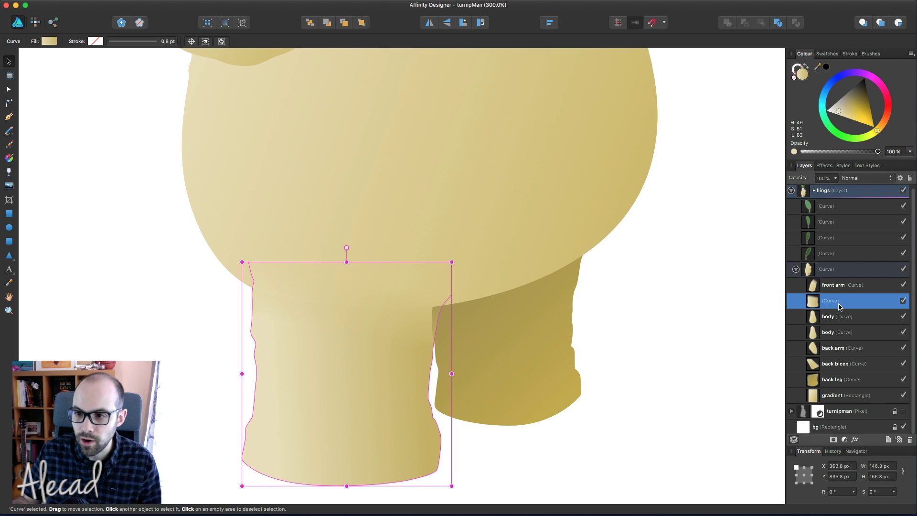
pyautogui.rightClick(839, 305)
pyautogui.click(864, 375)
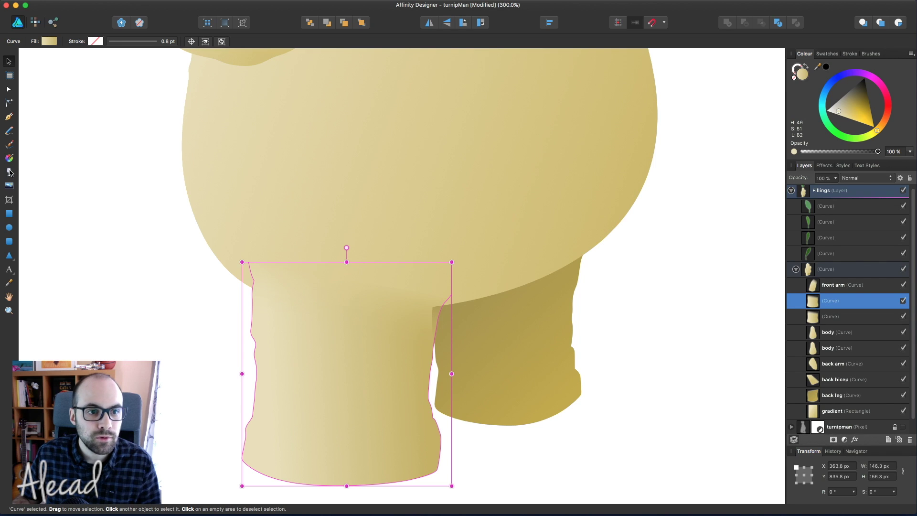
pyautogui.click(10, 173)
pyautogui.click(43, 42)
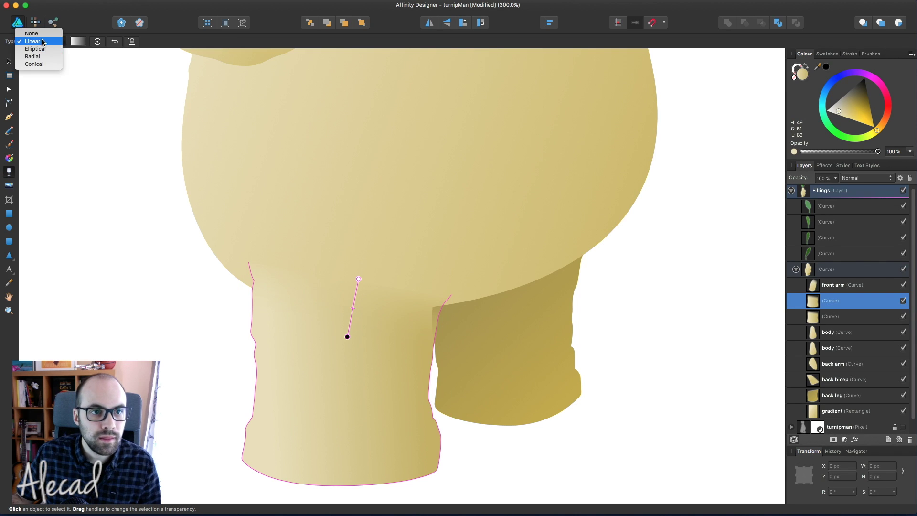
pyautogui.click(31, 33)
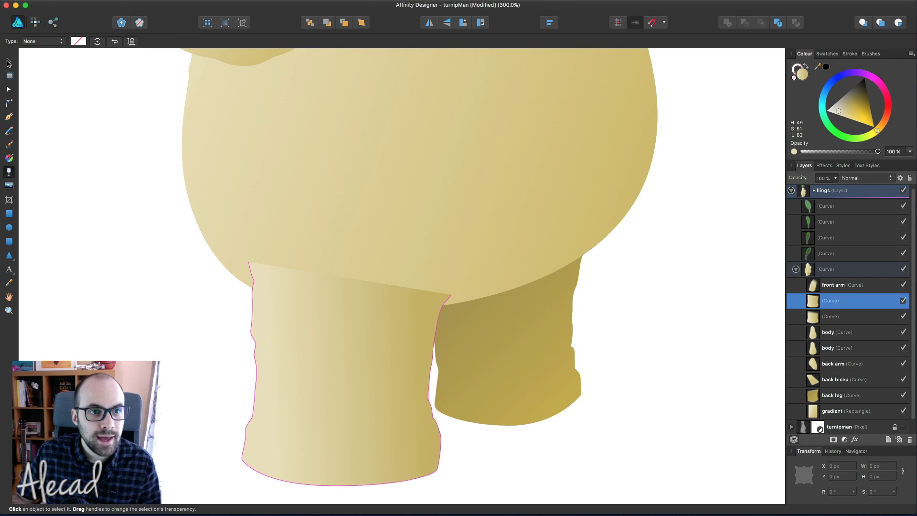
# Place the opaque front leg copy between the two body shapes and compare it with the faded leg above
pyautogui.click(8, 63)
pyautogui.moveTo(833, 300); pyautogui.dragTo(815, 342)
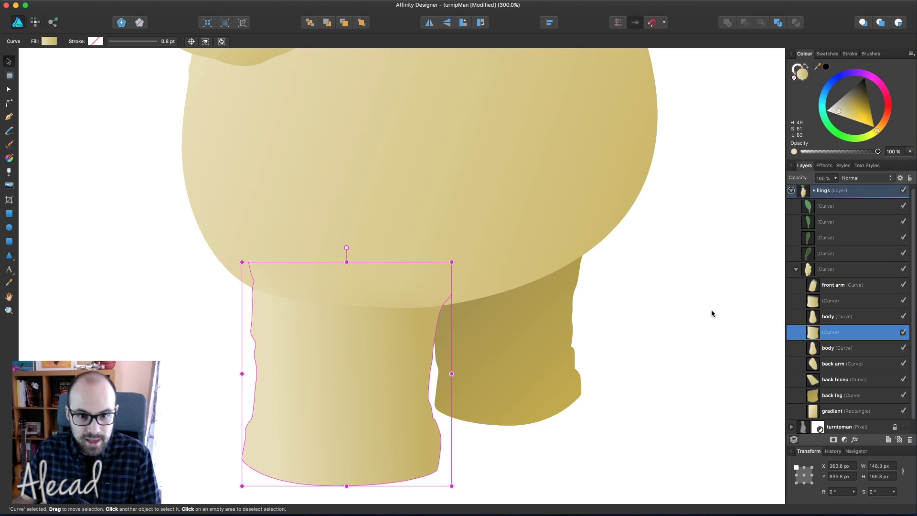
pyautogui.click(856, 298)
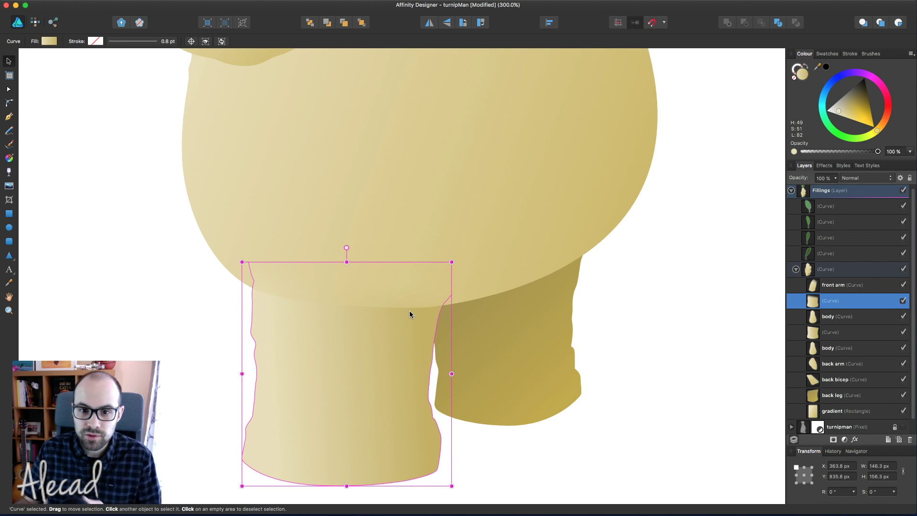
pyautogui.click(816, 332)
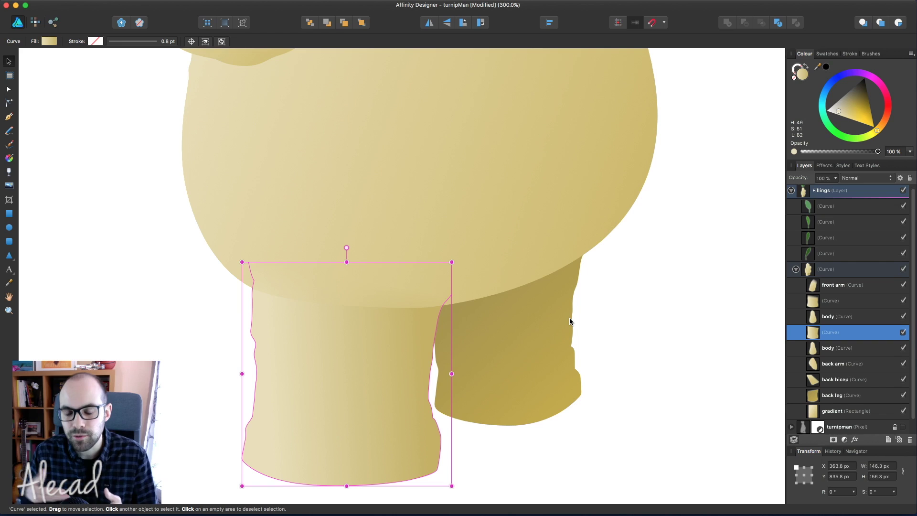
# Select the faded front leg above the body and shorten its transparency gradient by moving both of its ends
pyautogui.click(813, 304)
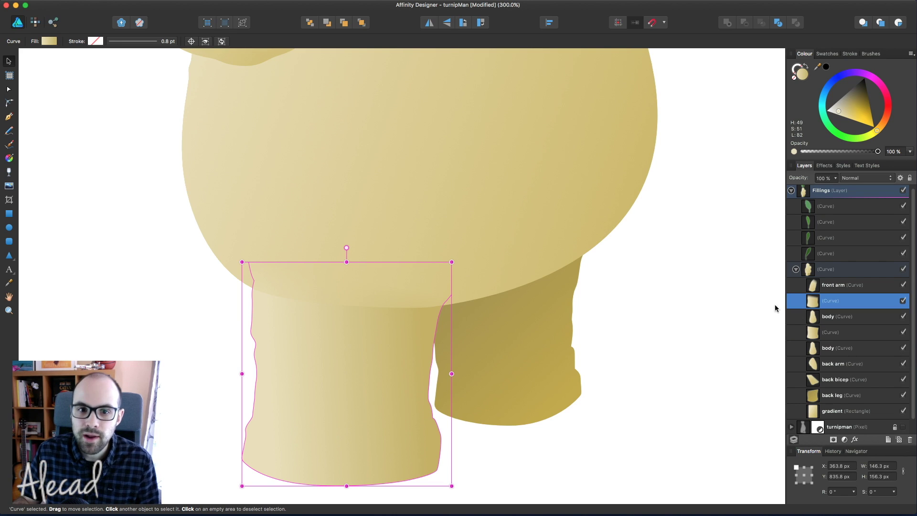
pyautogui.click(9, 172)
pyautogui.moveTo(347, 337)
pyautogui.mouseDown()
pyautogui.moveTo(380, 315)
pyautogui.moveTo(348, 240)
pyautogui.moveTo(375, 293)
pyautogui.moveTo(332, 301)
pyautogui.moveTo(352, 277)
pyautogui.moveTo(341, 271)
pyautogui.moveTo(355, 278)
pyautogui.mouseUp()
pyautogui.moveTo(347, 336)
pyautogui.mouseDown()
pyautogui.moveTo(354, 311)
pyautogui.moveTo(330, 305)
pyautogui.moveTo(342, 307)
pyautogui.moveTo(315, 272)
pyautogui.moveTo(336, 272)
pyautogui.moveTo(346, 253)
pyautogui.moveTo(346, 275)
pyautogui.mouseUp()
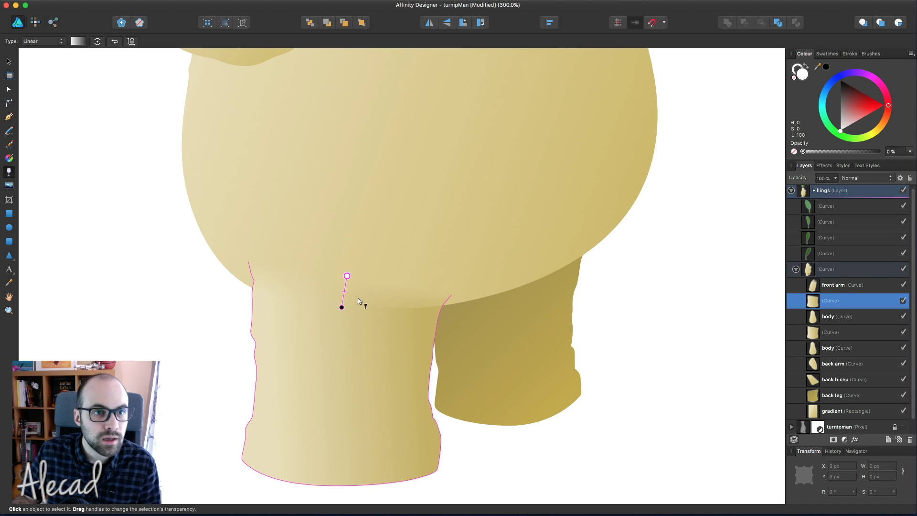
# Apply a diagonal linear transparency gradient to the front leg copy between the two body shapes and adjust both of its ends
pyautogui.click(860, 332)
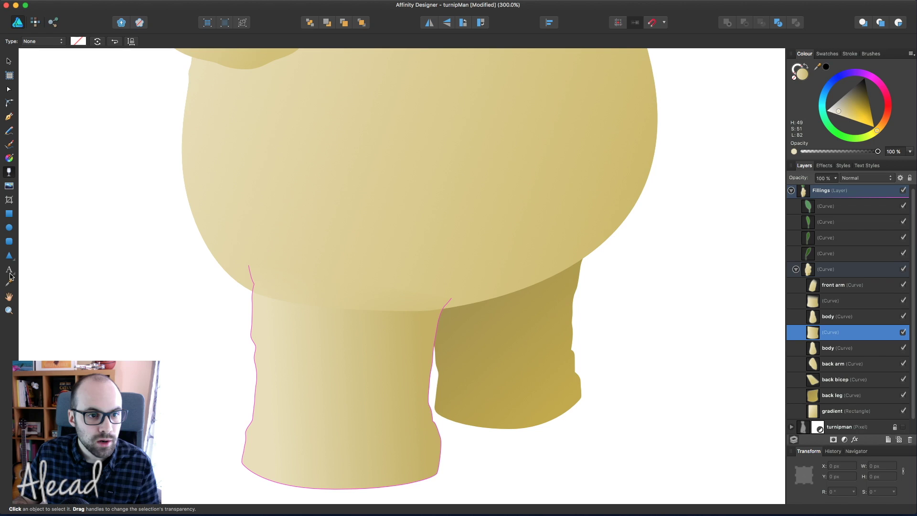
pyautogui.moveTo(275, 260); pyautogui.dragTo(355, 338)
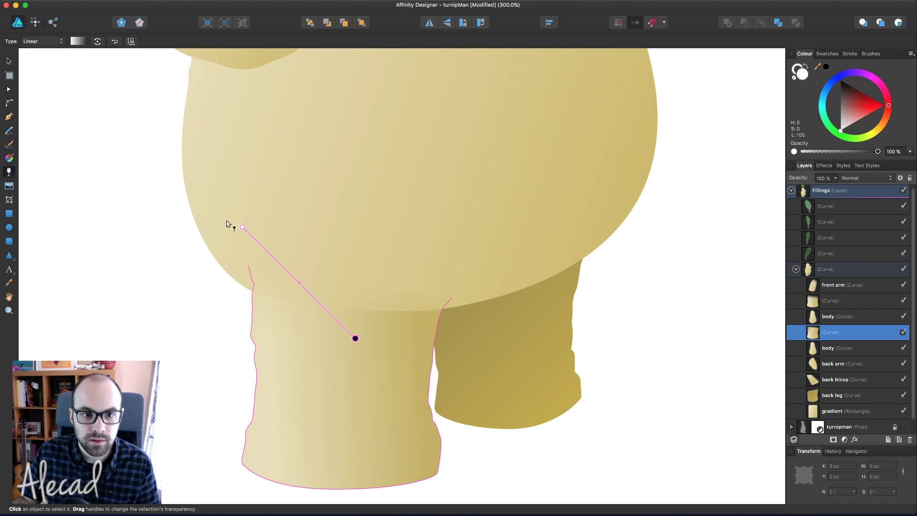
pyautogui.moveTo(241, 225); pyautogui.dragTo(249, 258)
pyautogui.moveTo(355, 338); pyautogui.dragTo(372, 345)
# Lower the transparent end of the upper front leg's gradient slightly, deselect the leg, and save the document
pyautogui.click(829, 306)
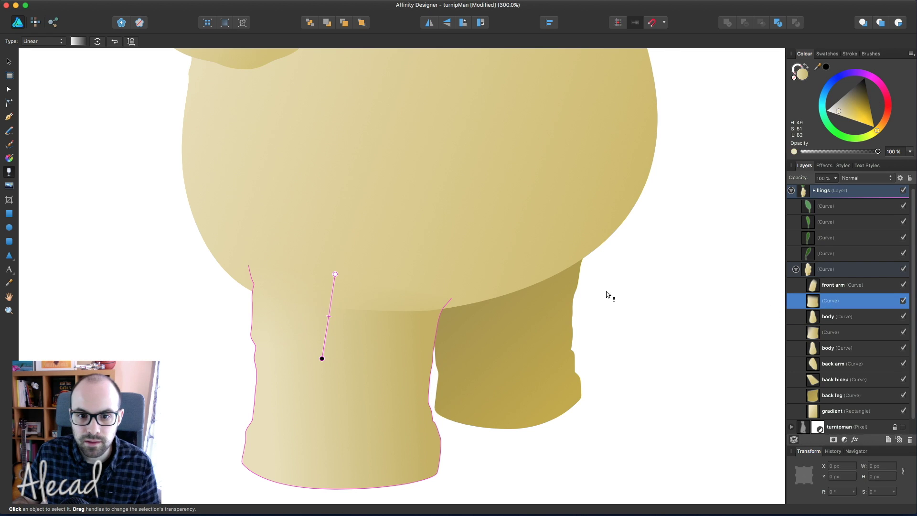
pyautogui.moveTo(335, 273)
pyautogui.mouseDown()
pyautogui.moveTo(320, 266)
pyautogui.moveTo(337, 275)
pyautogui.moveTo(330, 279)
pyautogui.mouseUp()
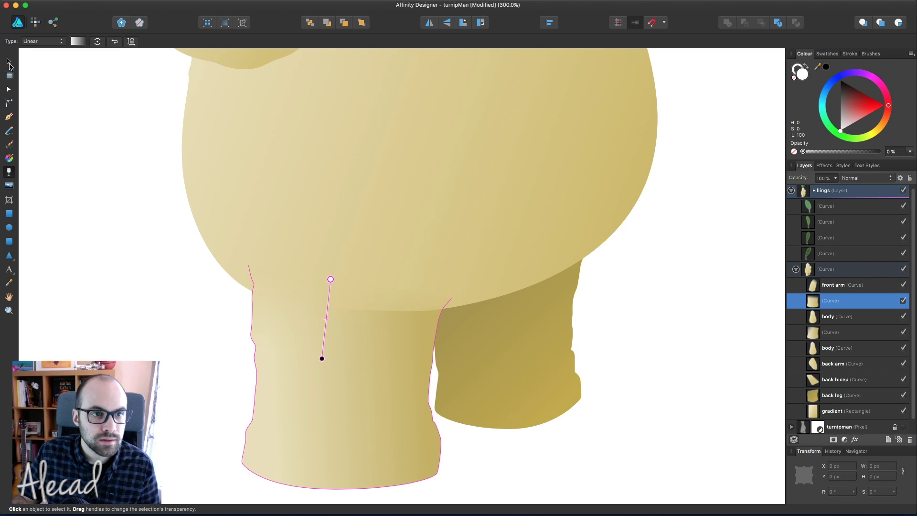
pyautogui.click(9, 61)
pyautogui.click(50, 94)
pyautogui.press('super+s')
# Examine where the back bicep meets the back arm and body up close, and check the whole character on the page
pyautogui.press('super+minus')
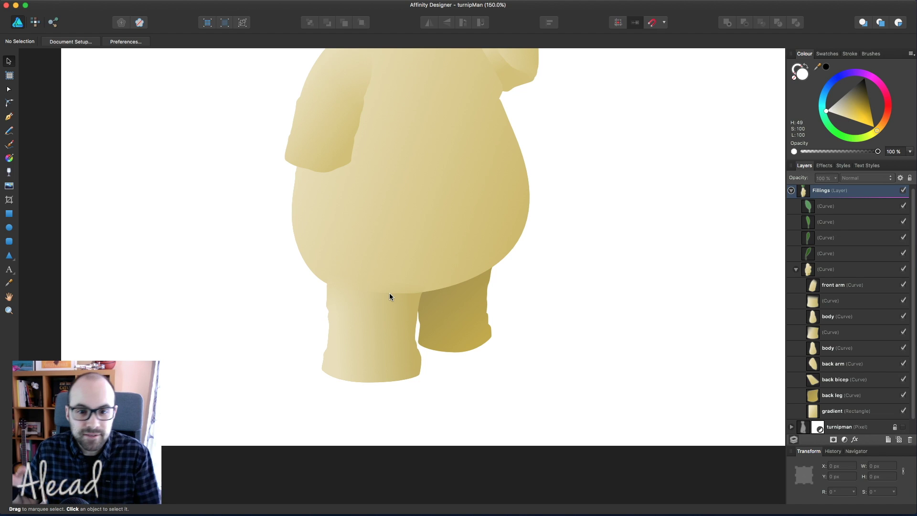
pyautogui.scroll(5, 389, 296)
pyautogui.hscroll(3, 389, 296)
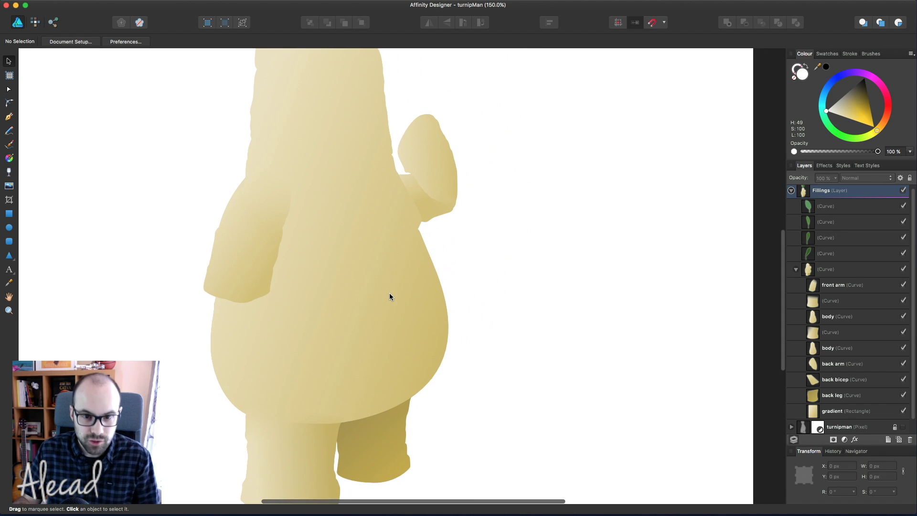
pyautogui.scroll(3, 389, 293)
pyautogui.hscroll(1, 389, 293)
pyautogui.click(411, 260)
pyautogui.click(511, 267)
pyautogui.press('super+plus')
pyautogui.press('super+plus')
pyautogui.press('super+plus')
pyautogui.press('super+plus')
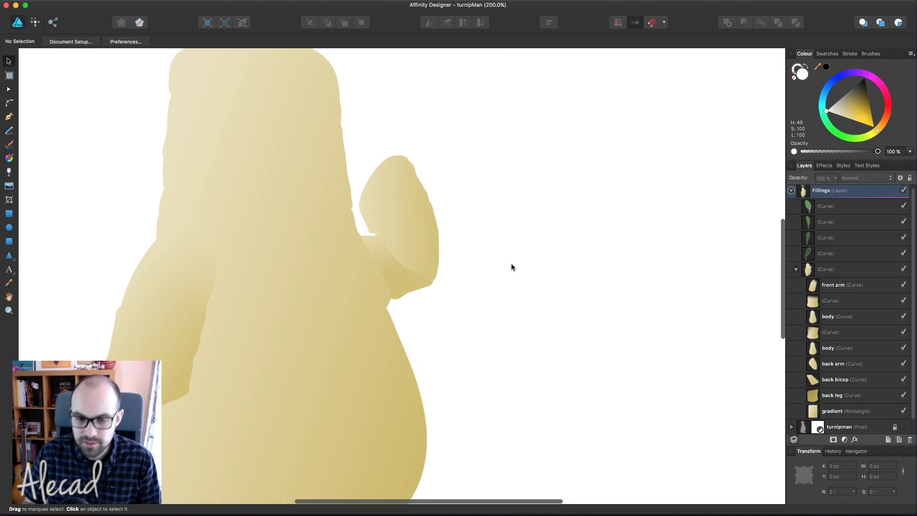
pyautogui.press('super+plus')
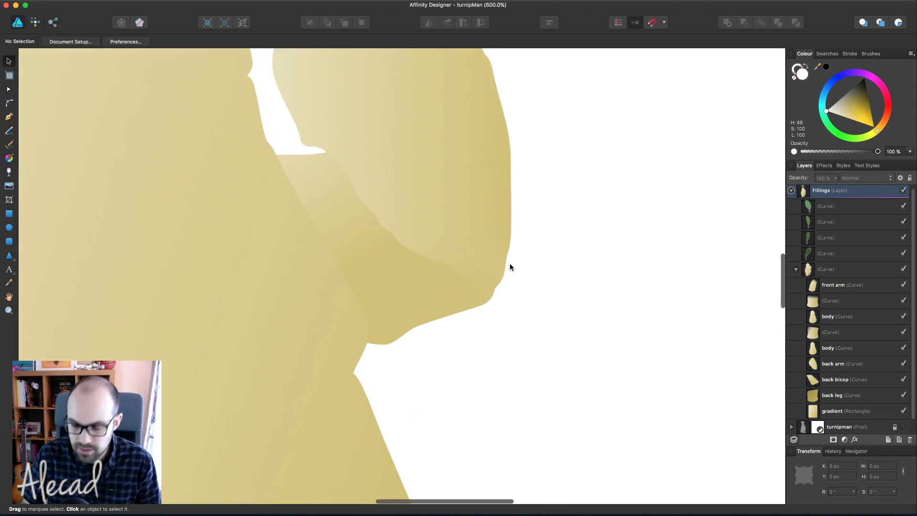
pyautogui.click(455, 231)
pyautogui.click(455, 300)
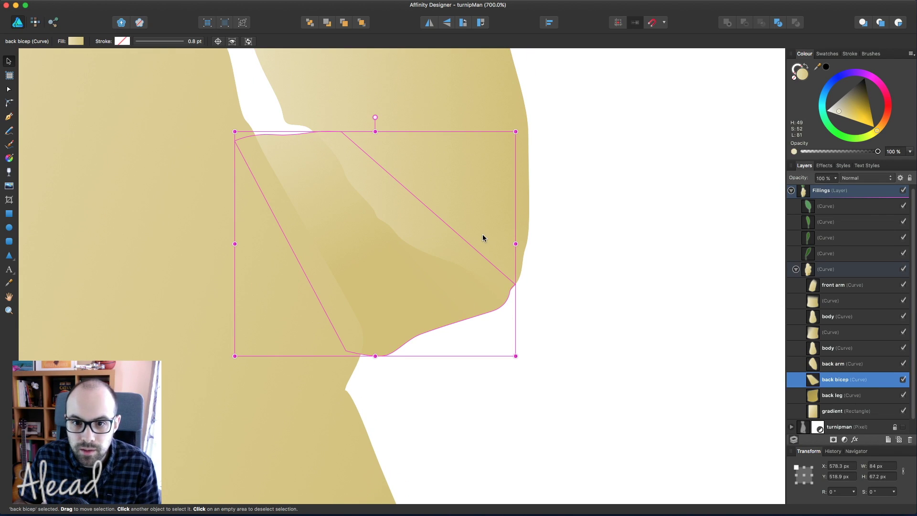
pyautogui.press('super+d')
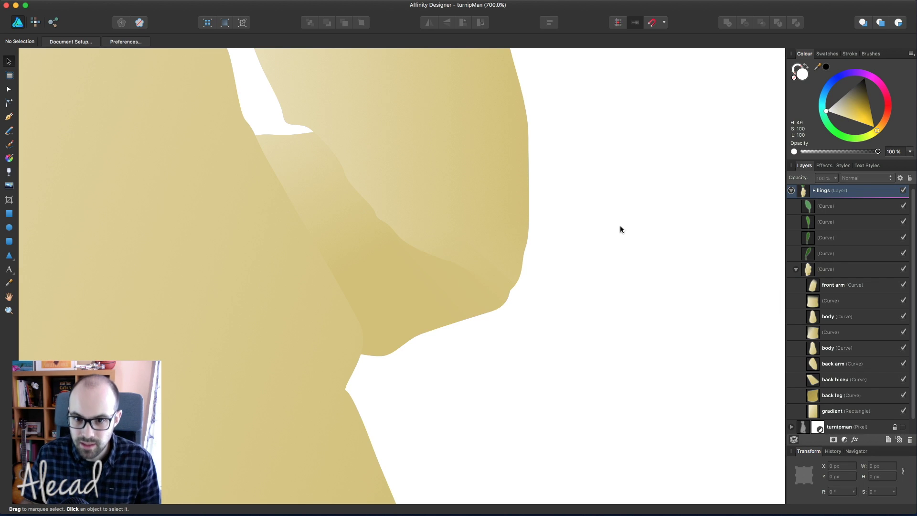
pyautogui.press('super+1')
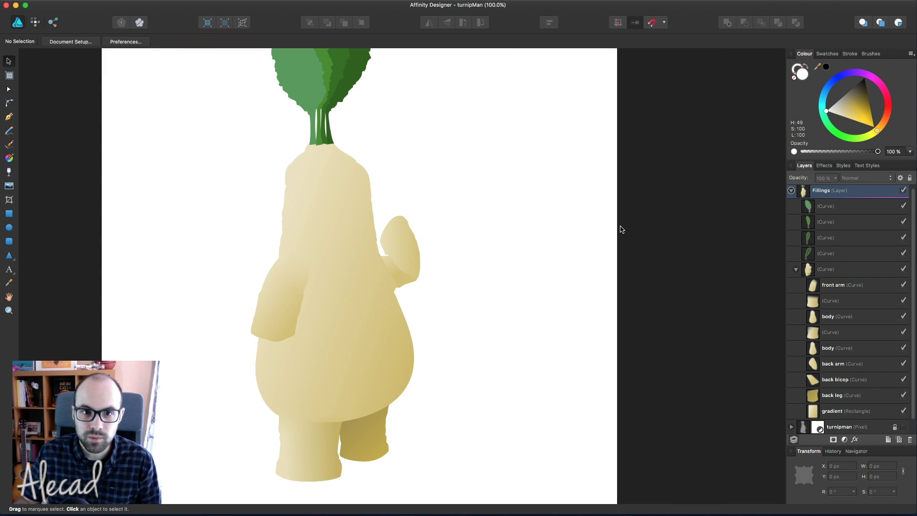
pyautogui.press('super+0')
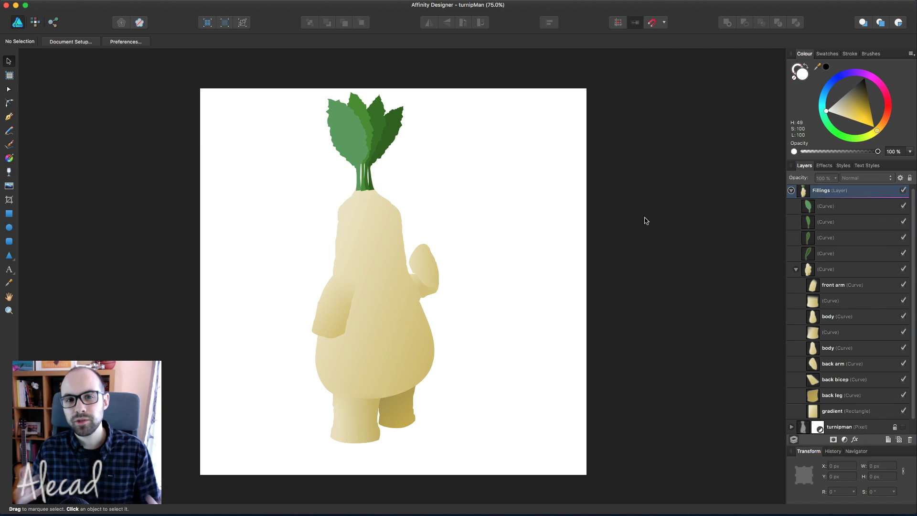